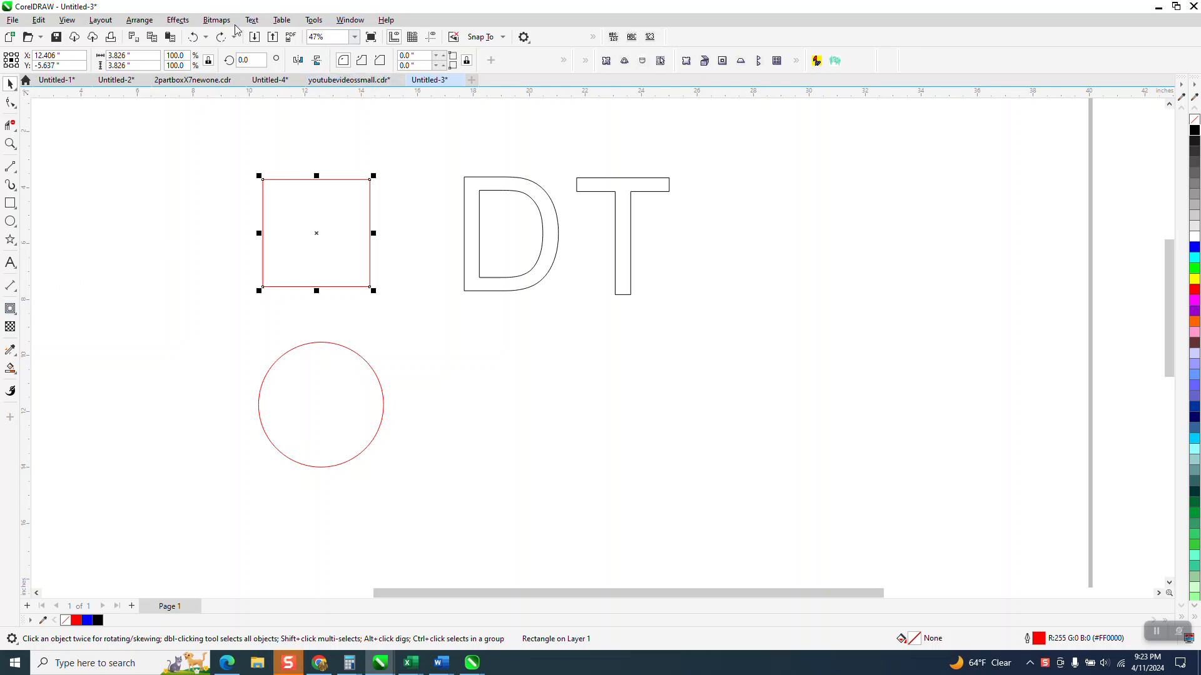
# Step: Apply a two-step, 0.2-inch outside contour to the square and then the circle from the Contour docker
pyautogui.click(350, 20)
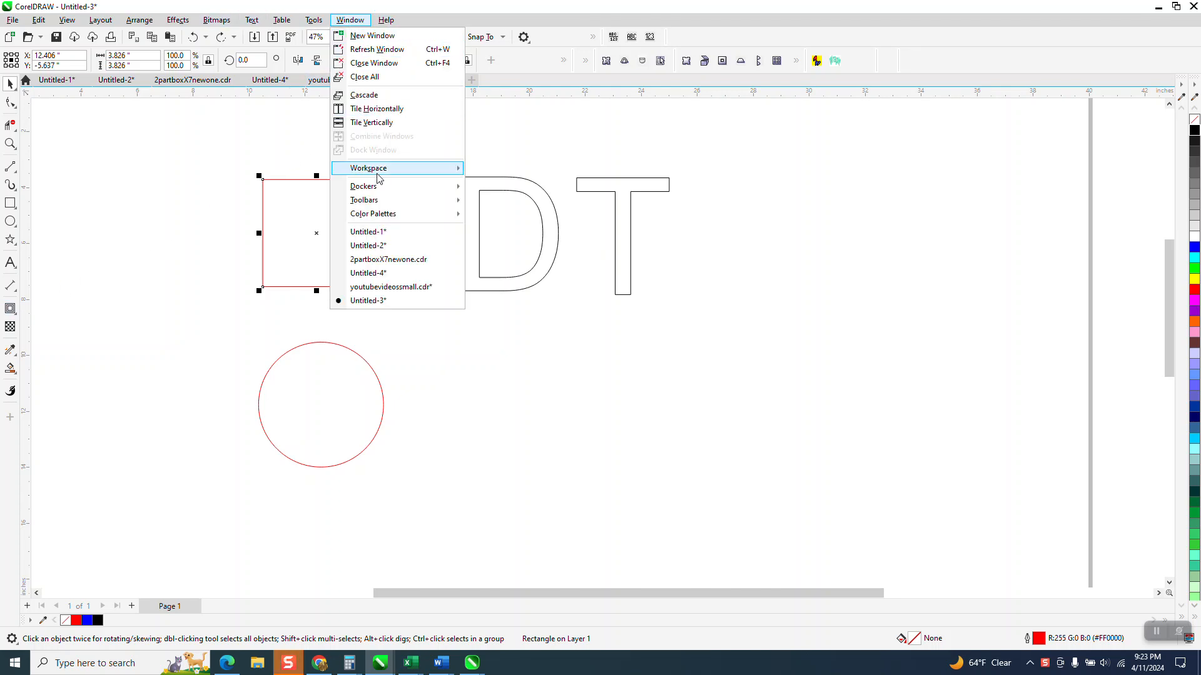
pyautogui.moveTo(178, 20)
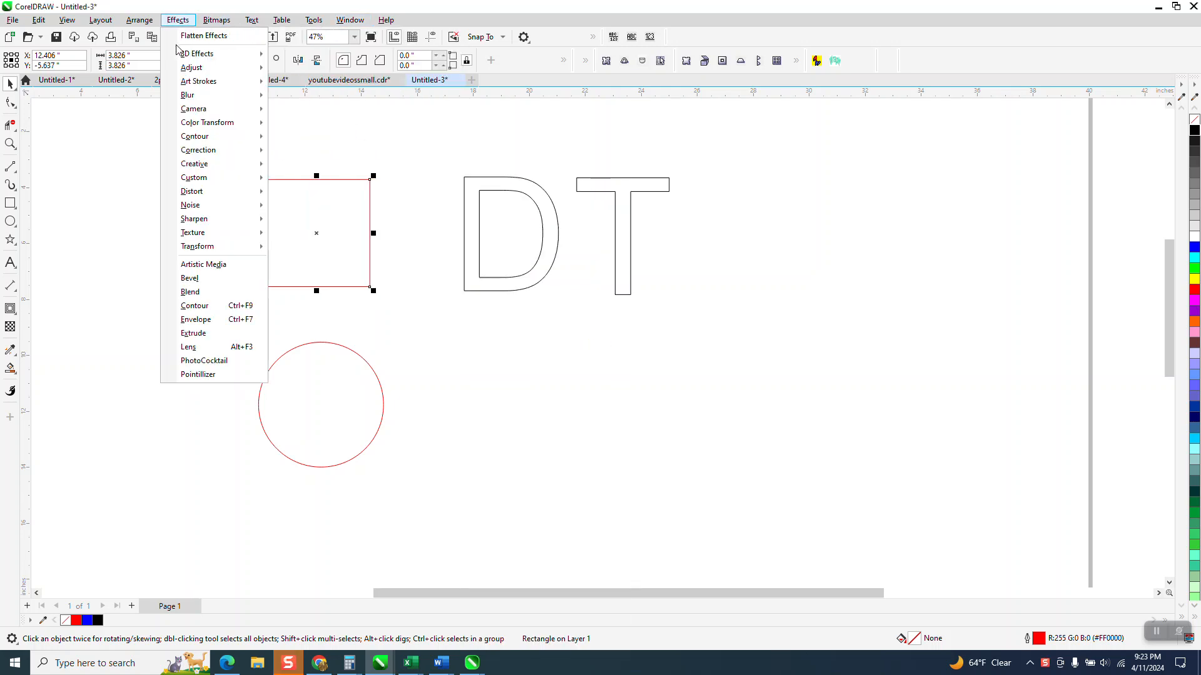
pyautogui.click(194, 305)
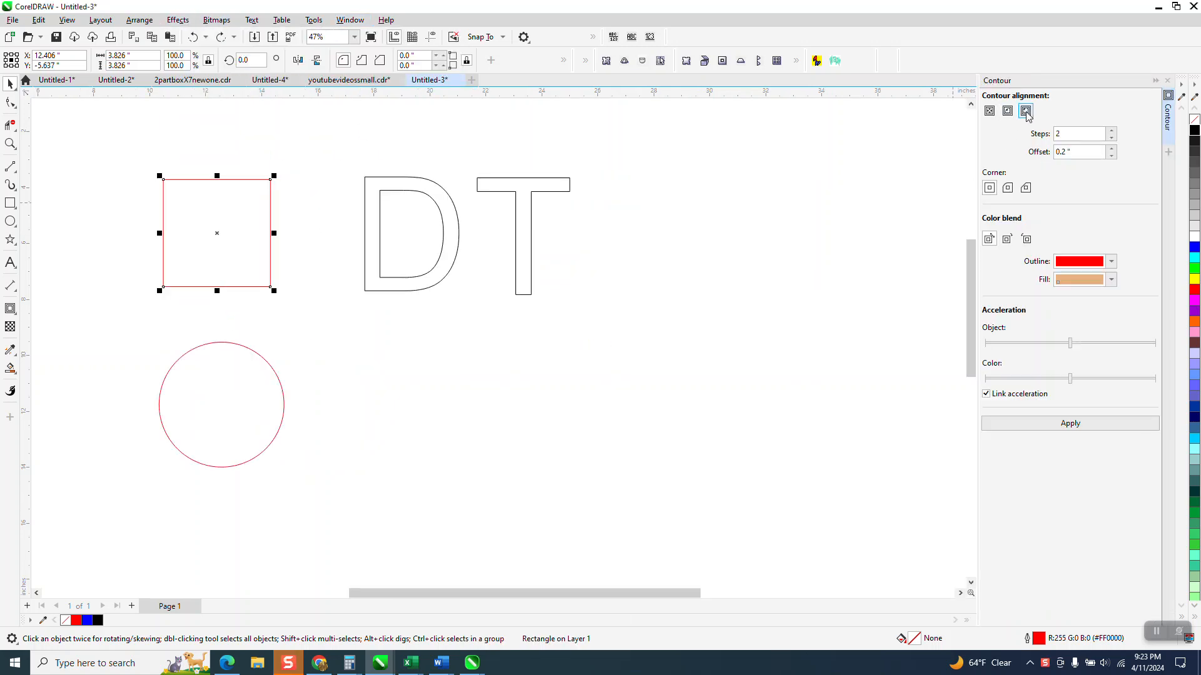
pyautogui.click(1085, 427)
pyautogui.click(230, 401)
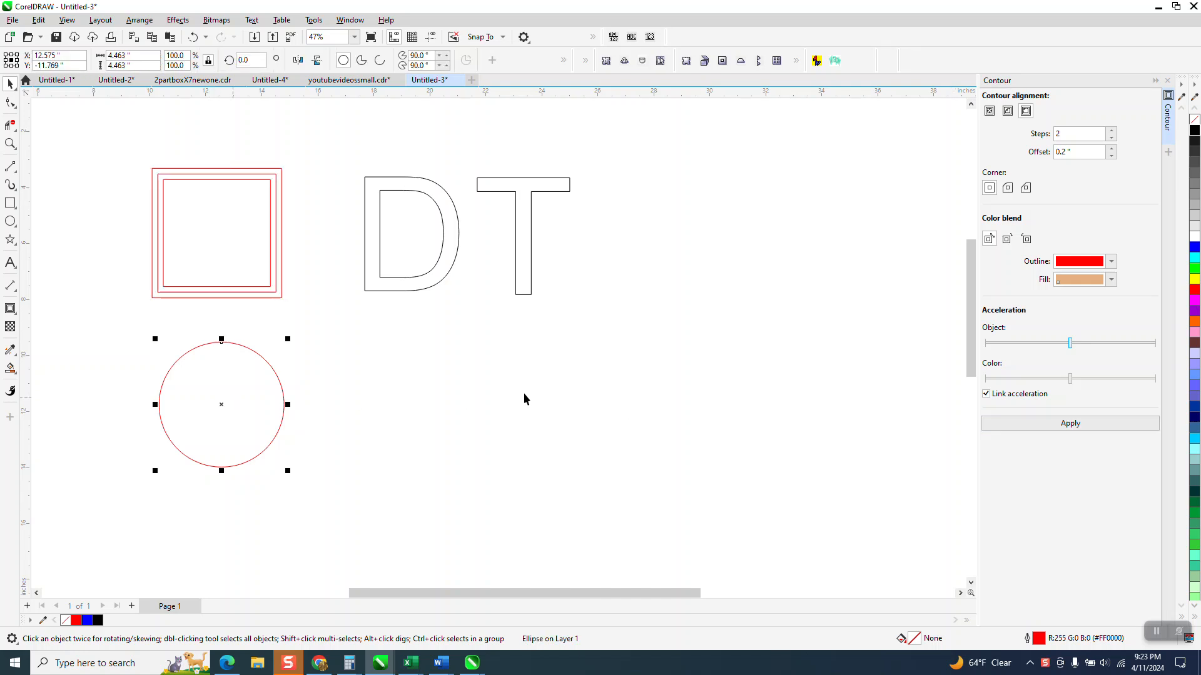
pyautogui.click(1070, 423)
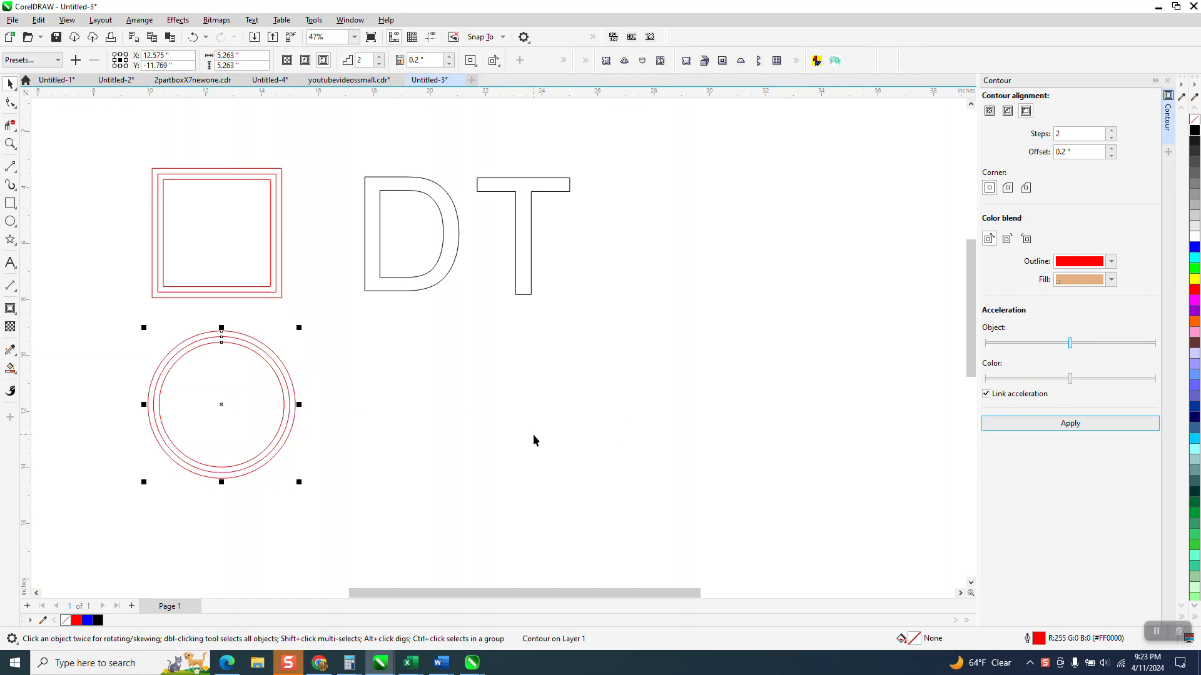
# Step: Undo both contours and close the Contour docker
pyautogui.click(202, 38)
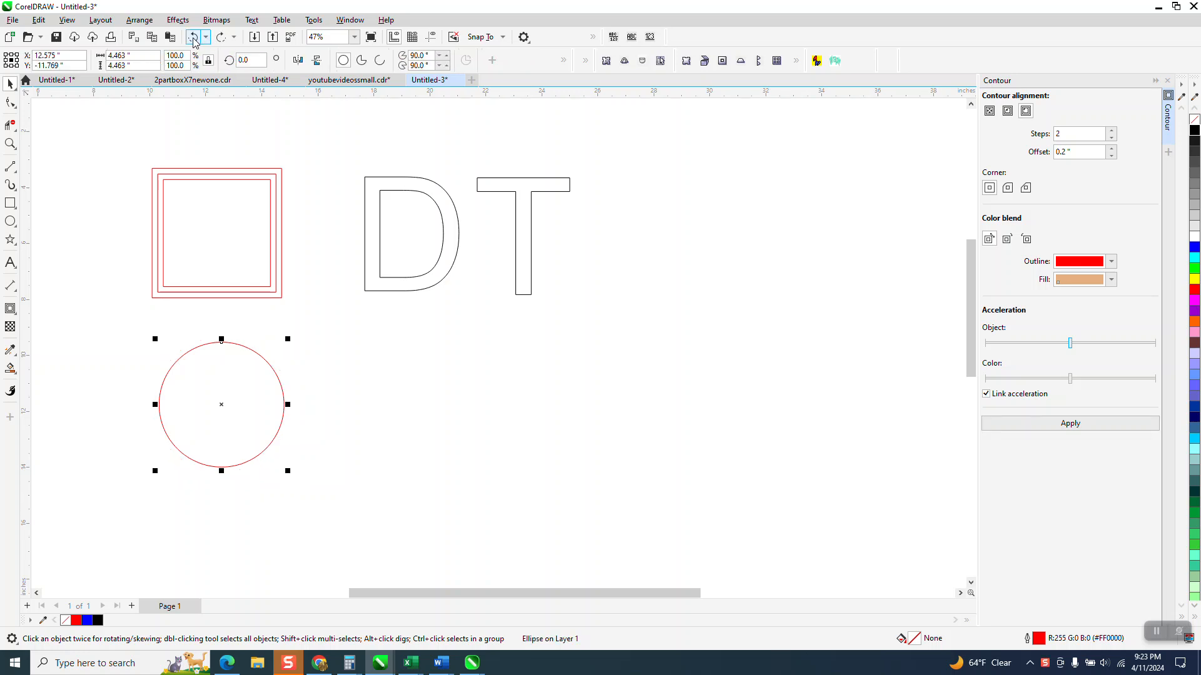
pyautogui.click(201, 39)
pyautogui.click(1166, 80)
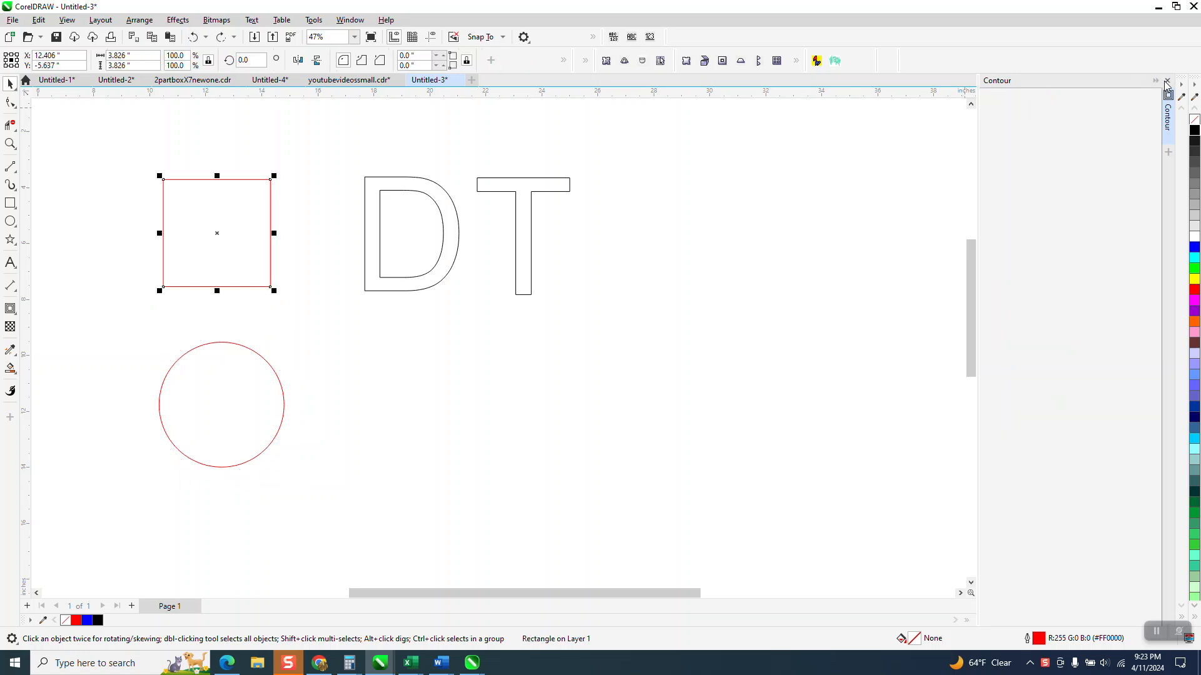
# Step: Drag an outside contour from the square's top edge with the Contour tool, about 0.26 inch offset and 2 steps
pyautogui.click(15, 313)
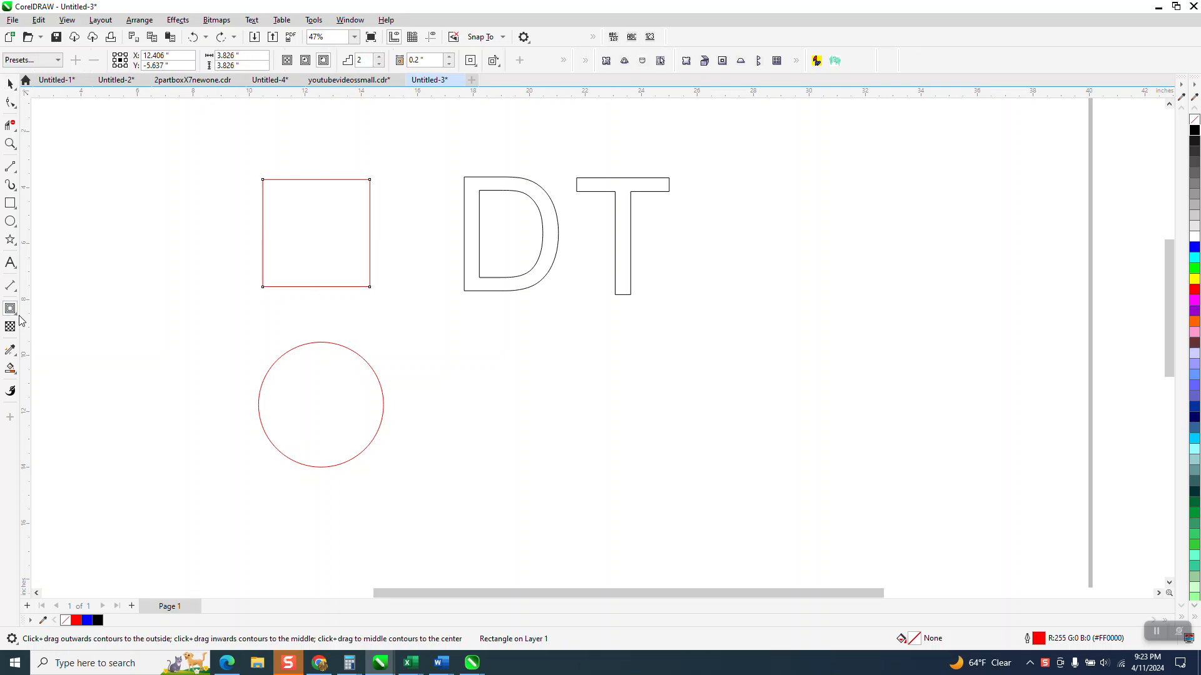
pyautogui.click(20, 321)
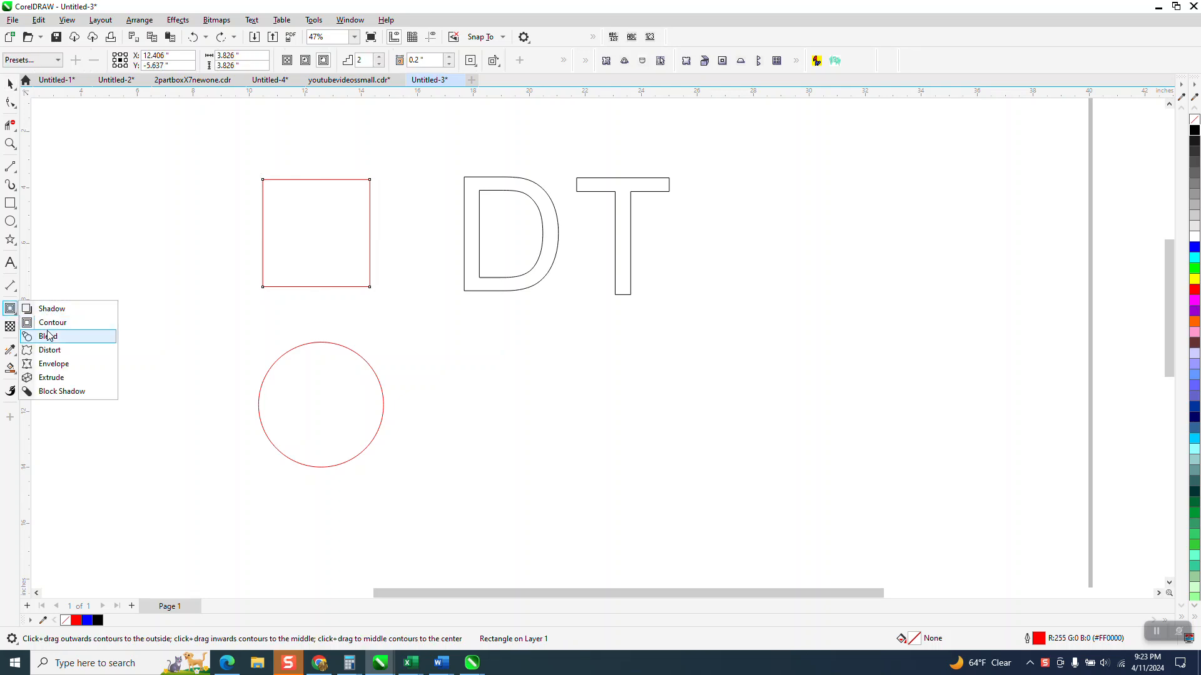
pyautogui.click(52, 316)
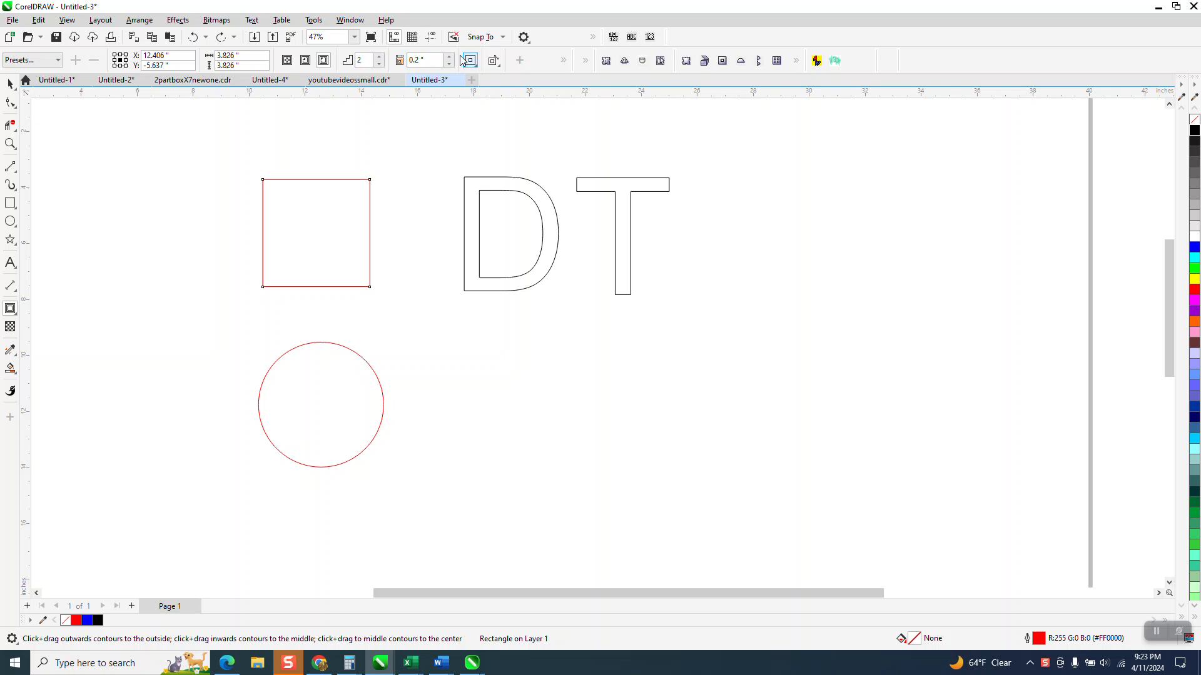
pyautogui.moveTo(354, 183)
pyautogui.mouseDown()
pyautogui.moveTo(359, 157)
pyautogui.moveTo(357, 170)
pyautogui.mouseUp()
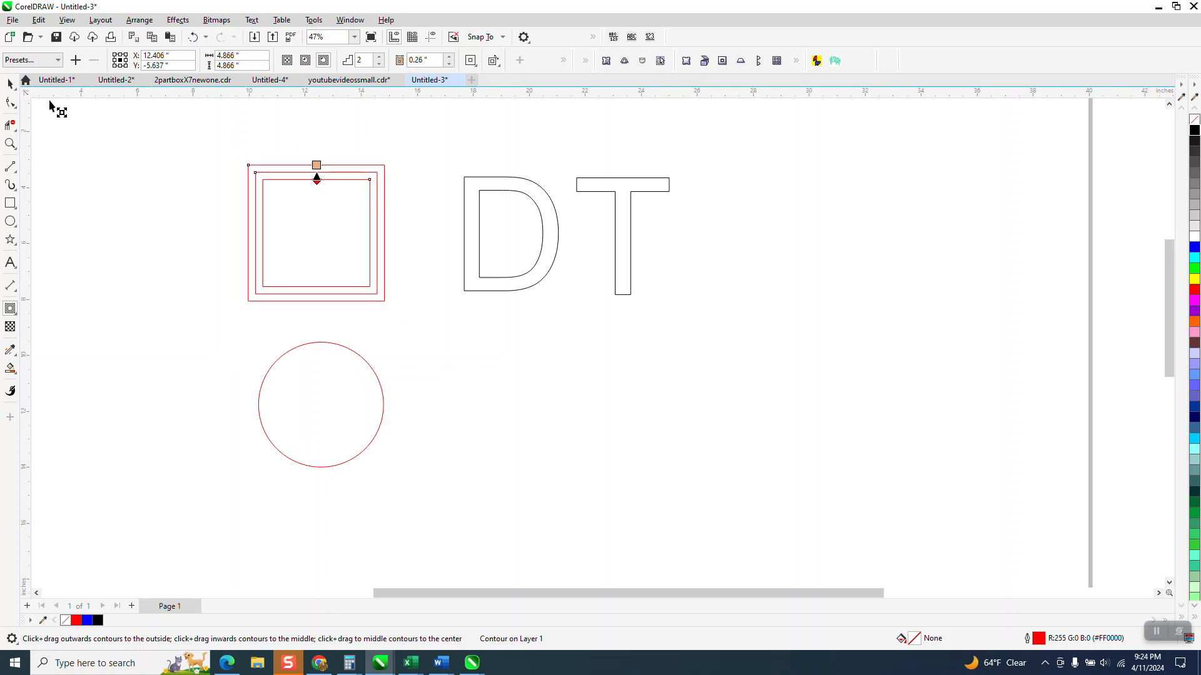
# Step: Select the circle and copy the square's contour properties onto it
pyautogui.click(10, 84)
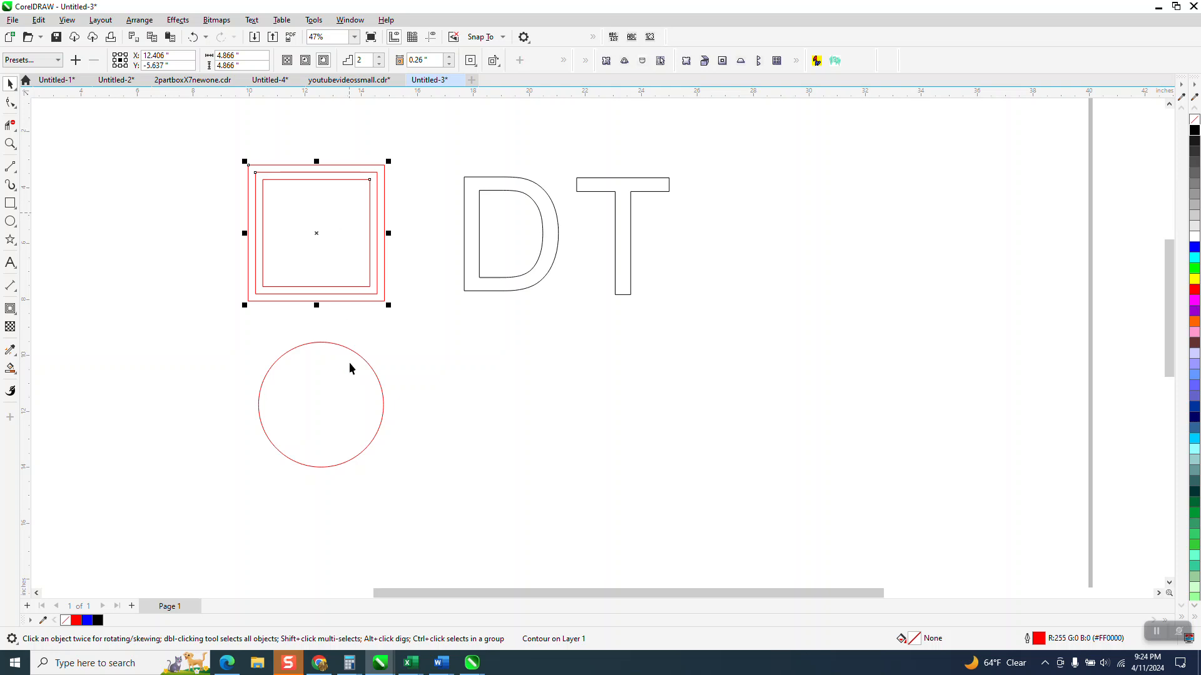
pyautogui.click(346, 379)
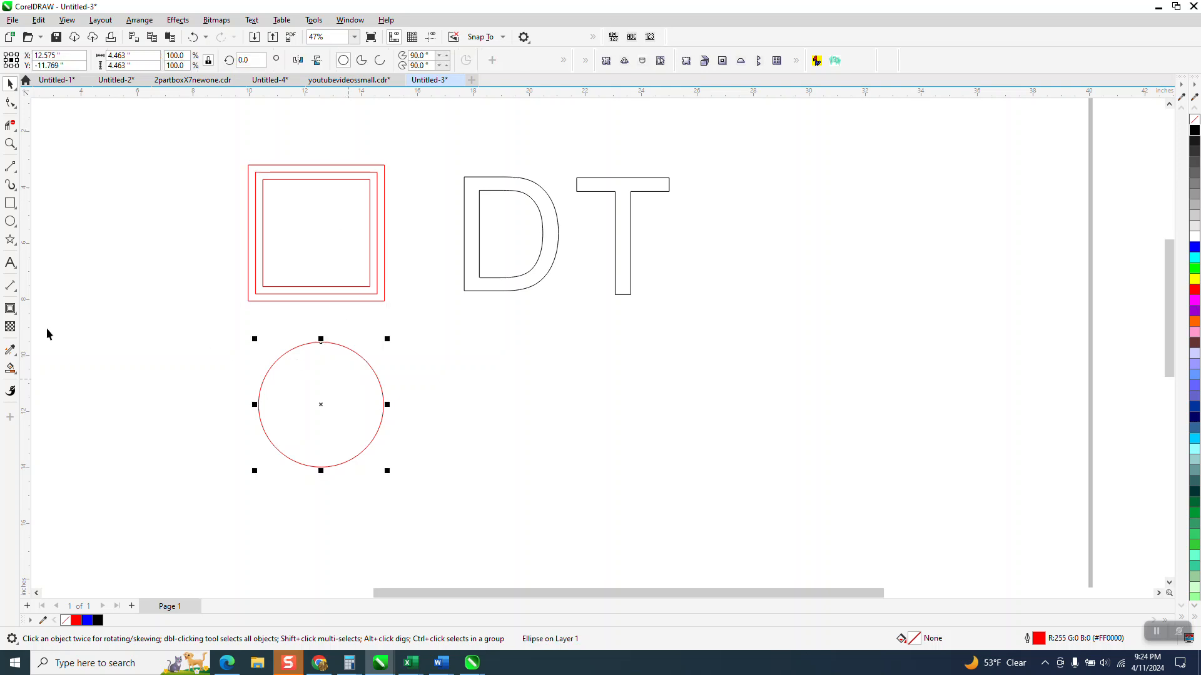
pyautogui.click(10, 308)
pyautogui.click(50, 320)
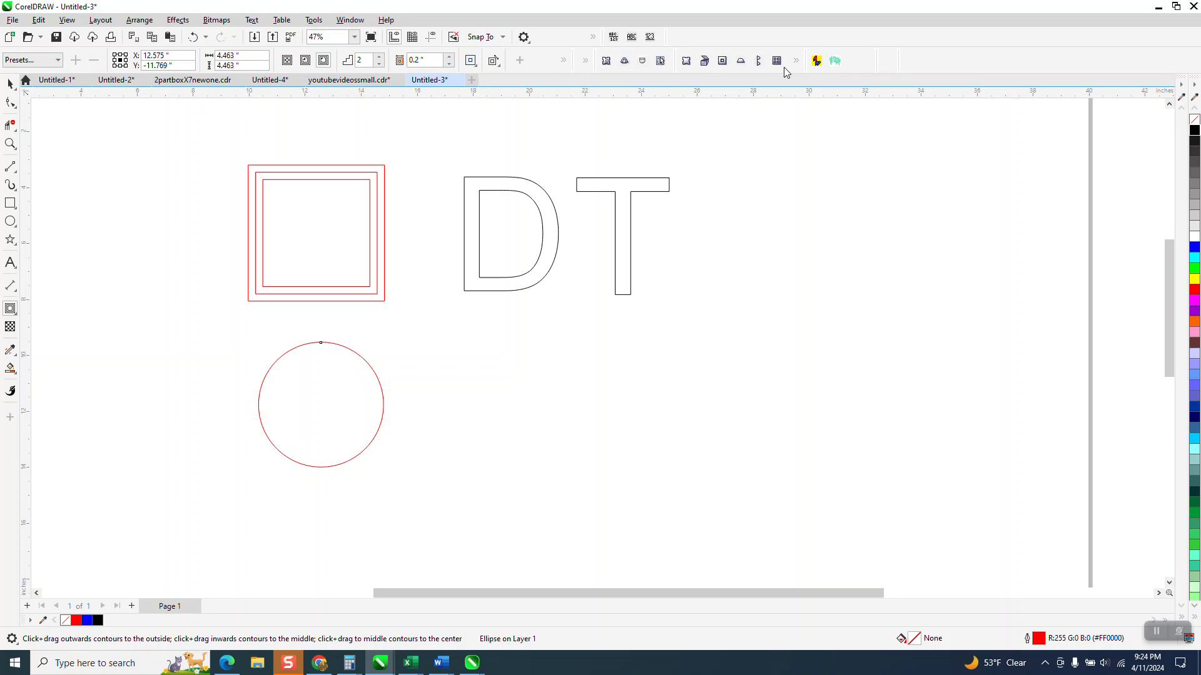
pyautogui.click(563, 62)
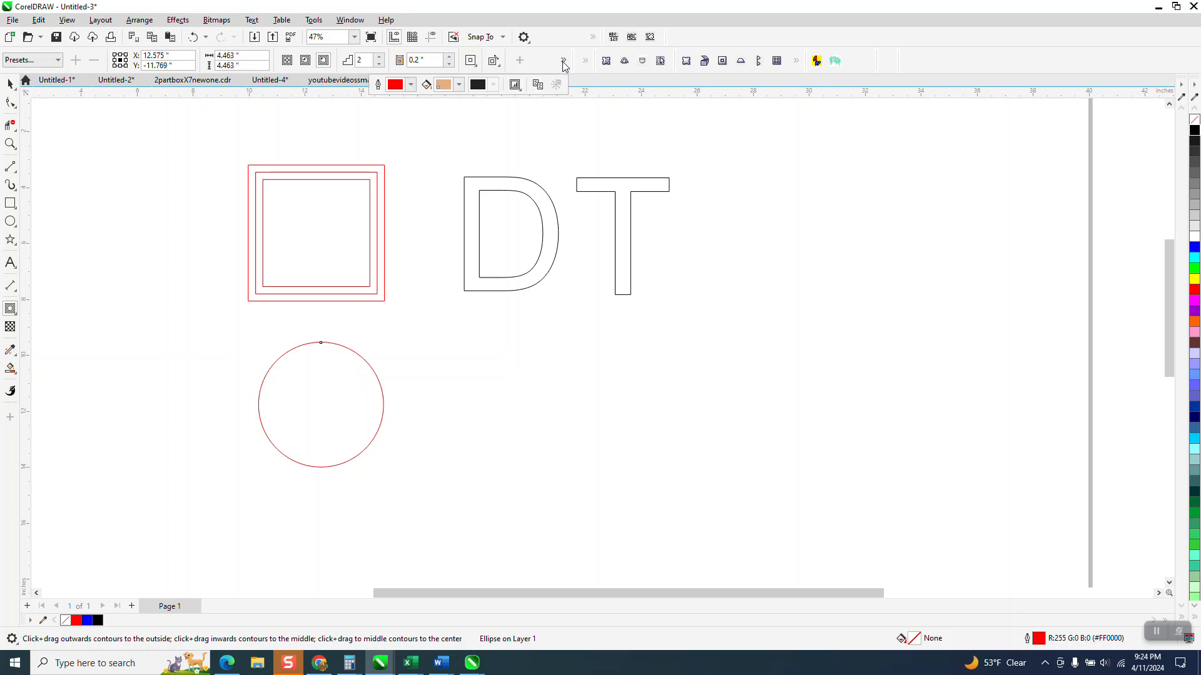
pyautogui.click(537, 85)
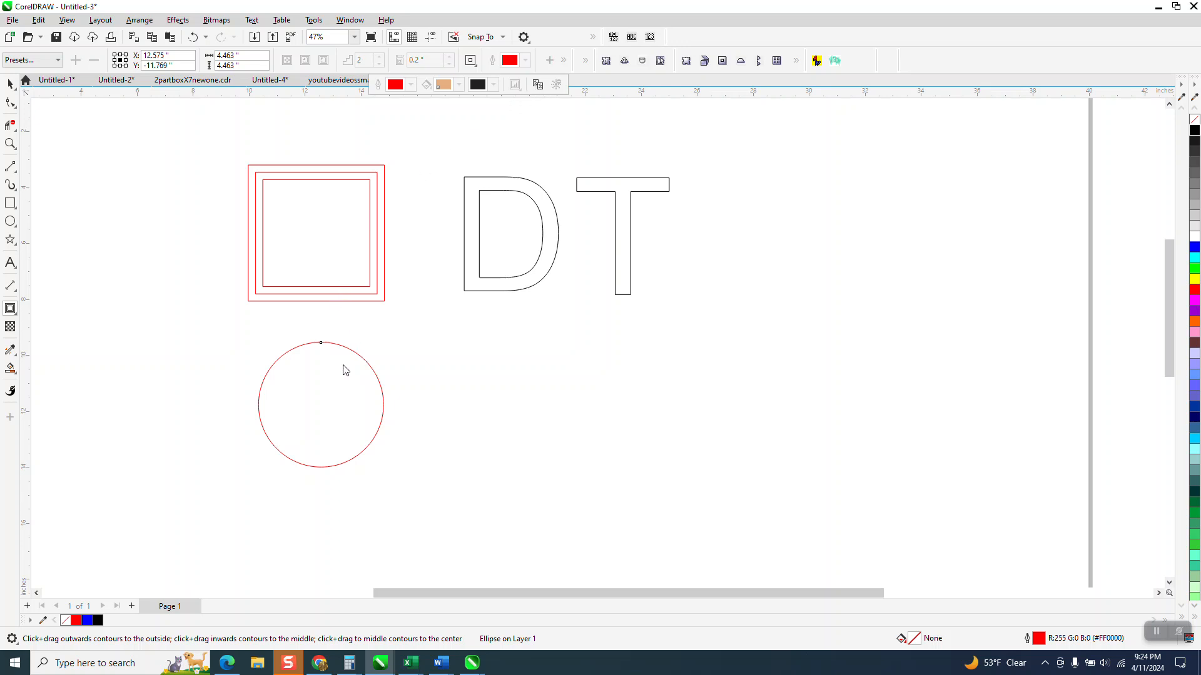
pyautogui.click(362, 295)
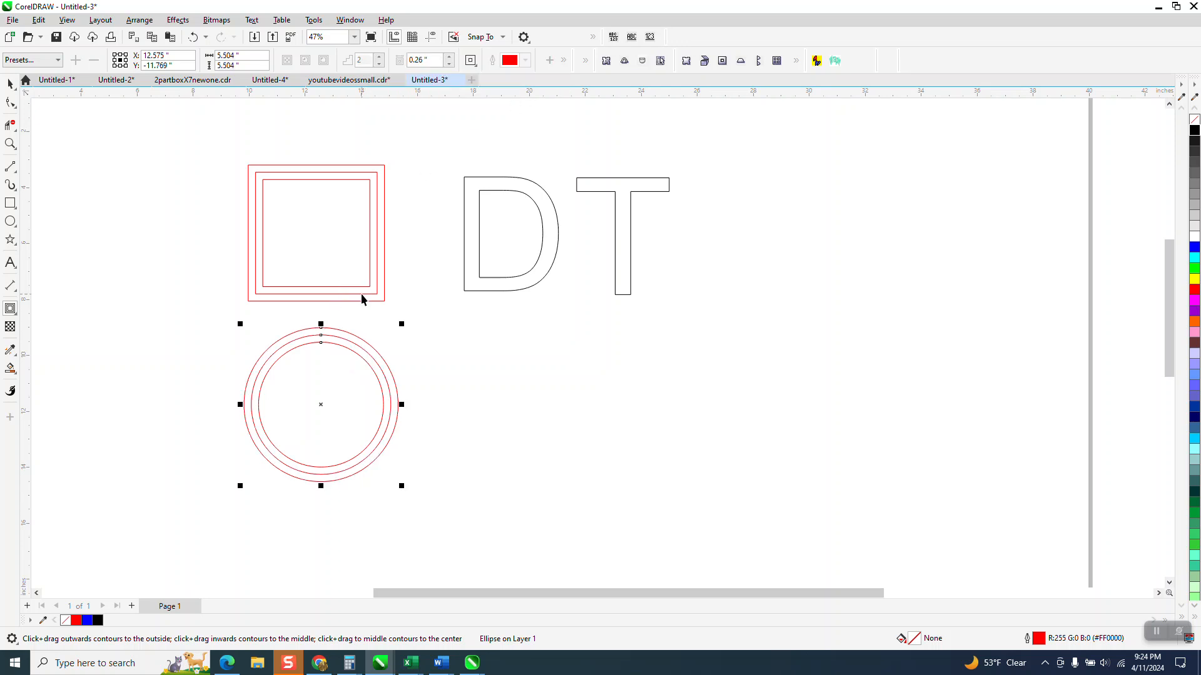
# Step: Select the letter D and drag a one-step outside contour from its top edge
pyautogui.click(449, 250)
pyautogui.click(466, 244)
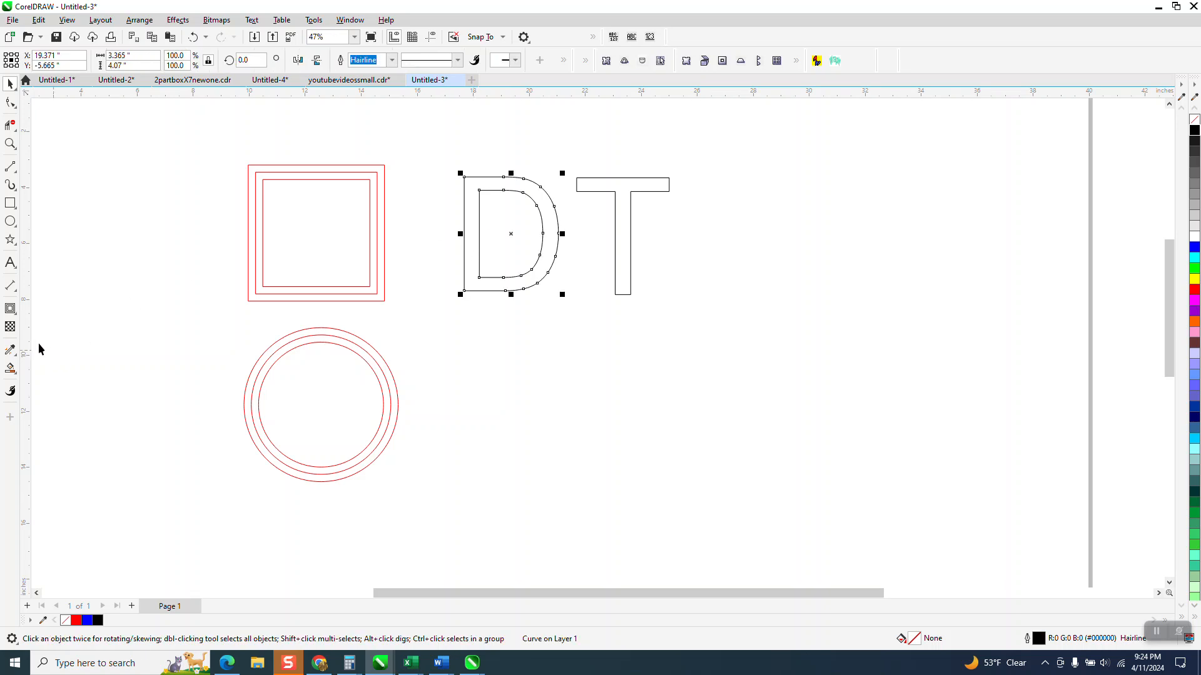
pyautogui.click(10, 309)
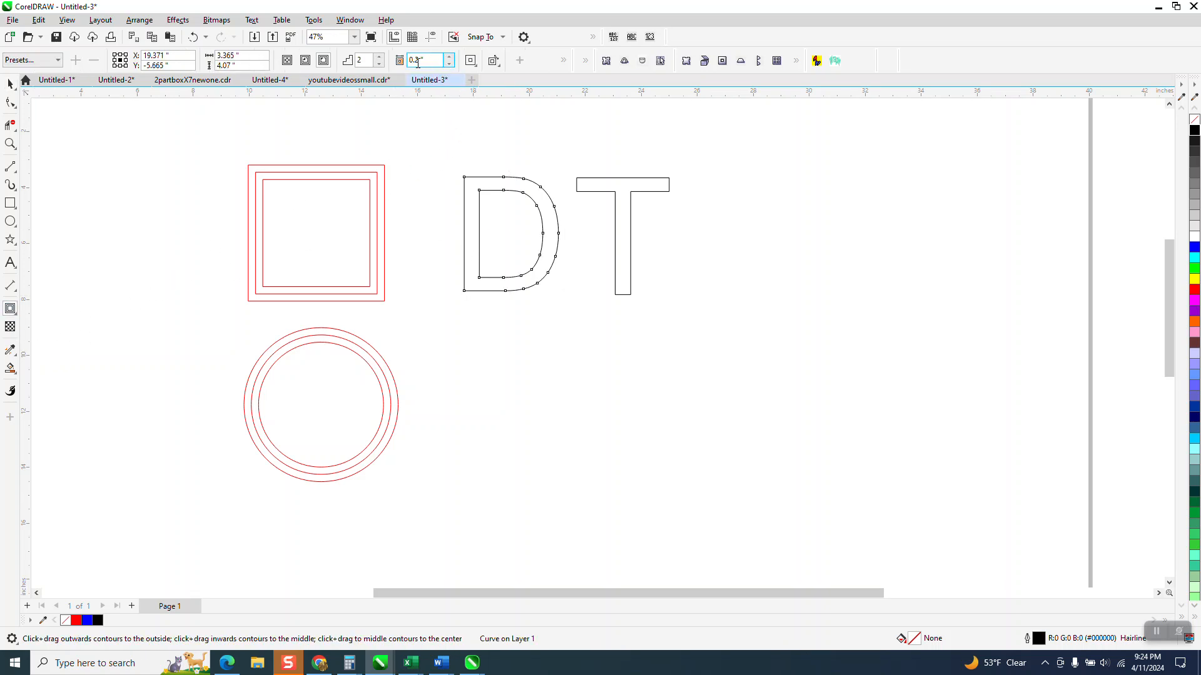
pyautogui.moveTo(508, 177); pyautogui.dragTo(511, 172)
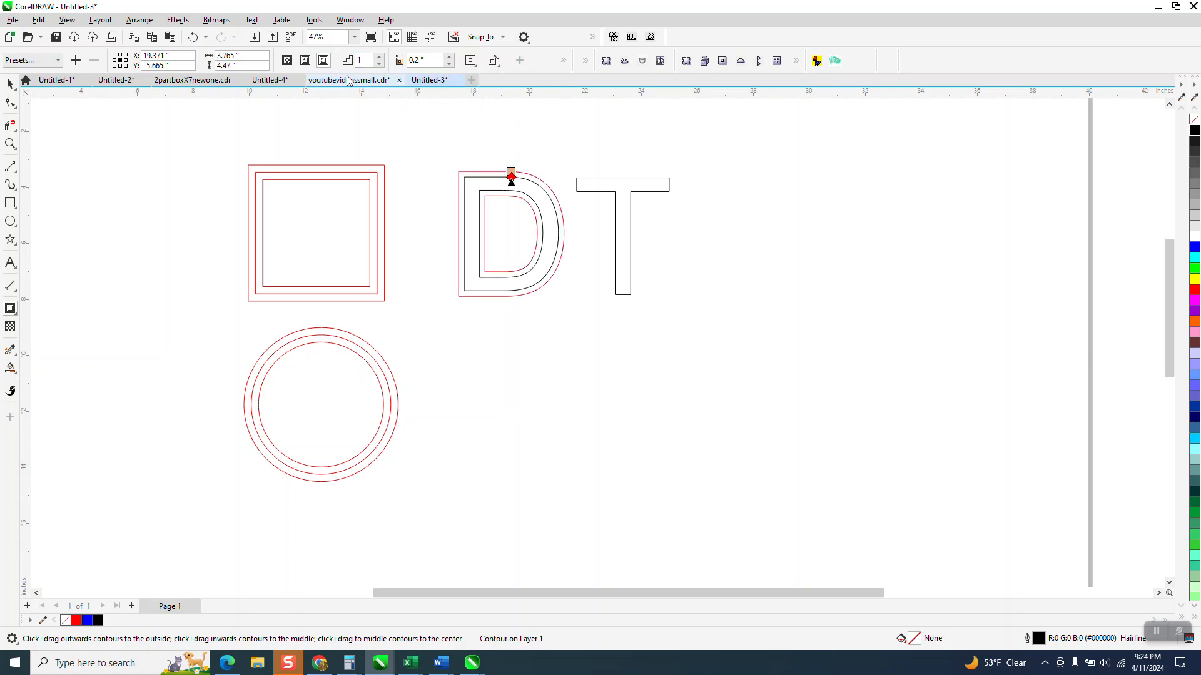
# Step: Raise the D contour's steps to 3, then return them to 1
pyautogui.click(380, 57)
pyautogui.click(379, 57)
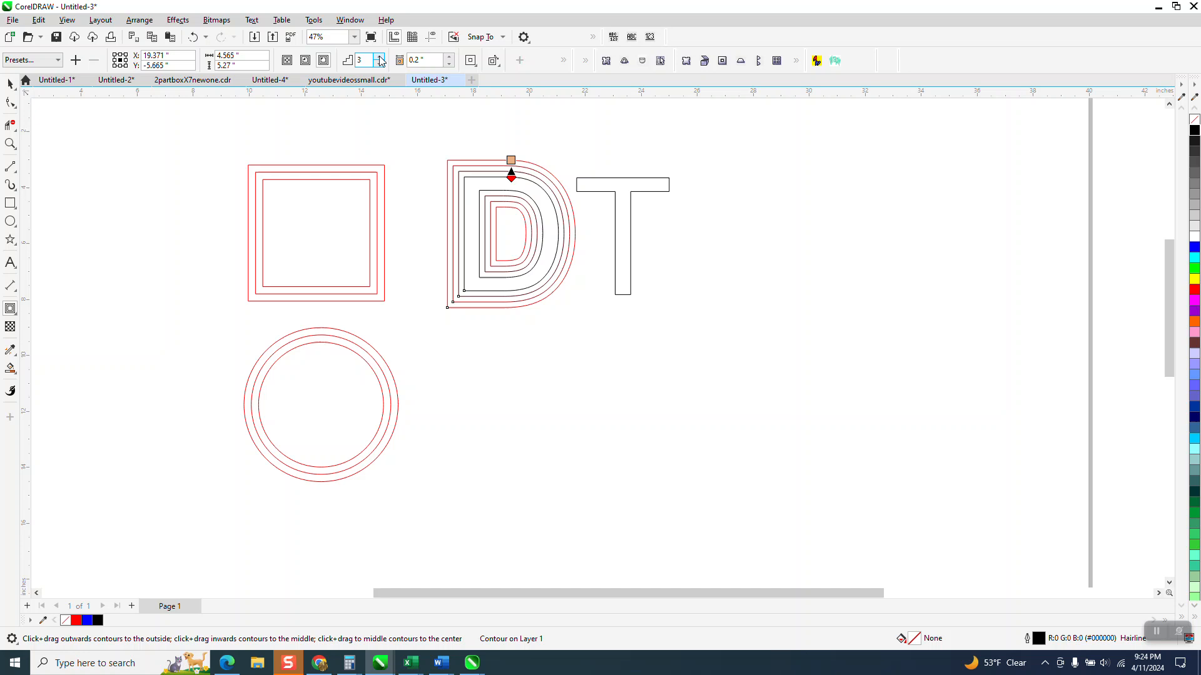
pyautogui.click(379, 63)
pyautogui.click(379, 63)
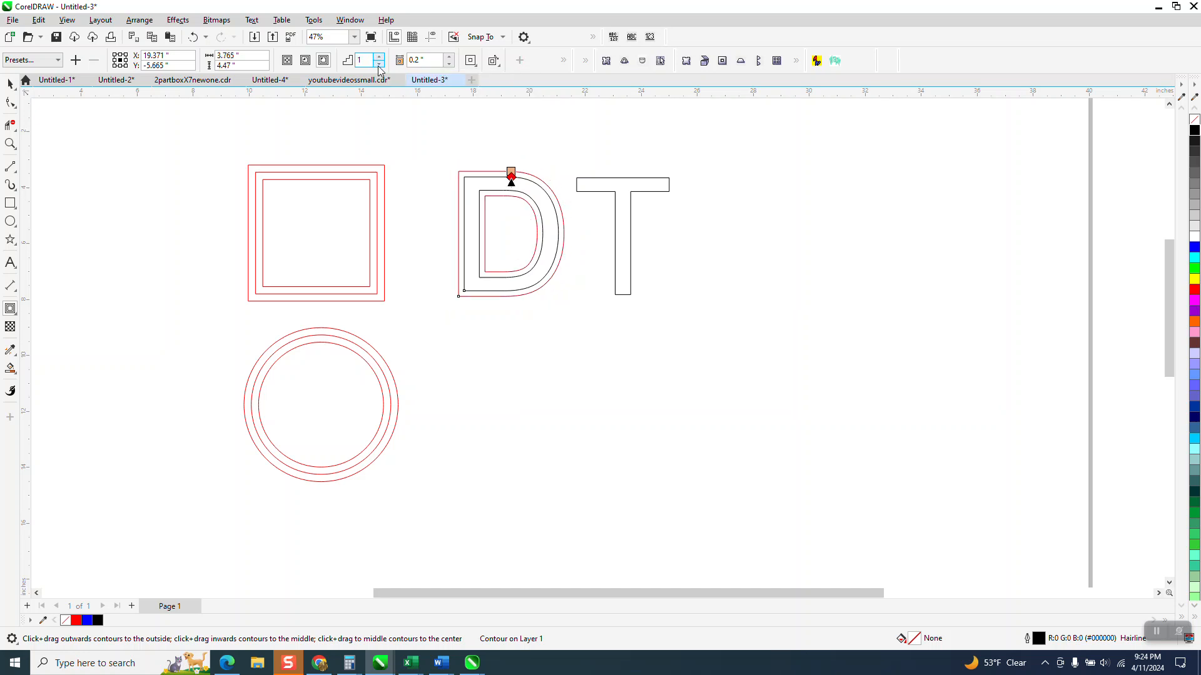
# Step: Drag the D's contour offset wider, then reduce the offset with the spinner and return to the Pick tool
pyautogui.moveTo(512, 168); pyautogui.dragTo(512, 162)
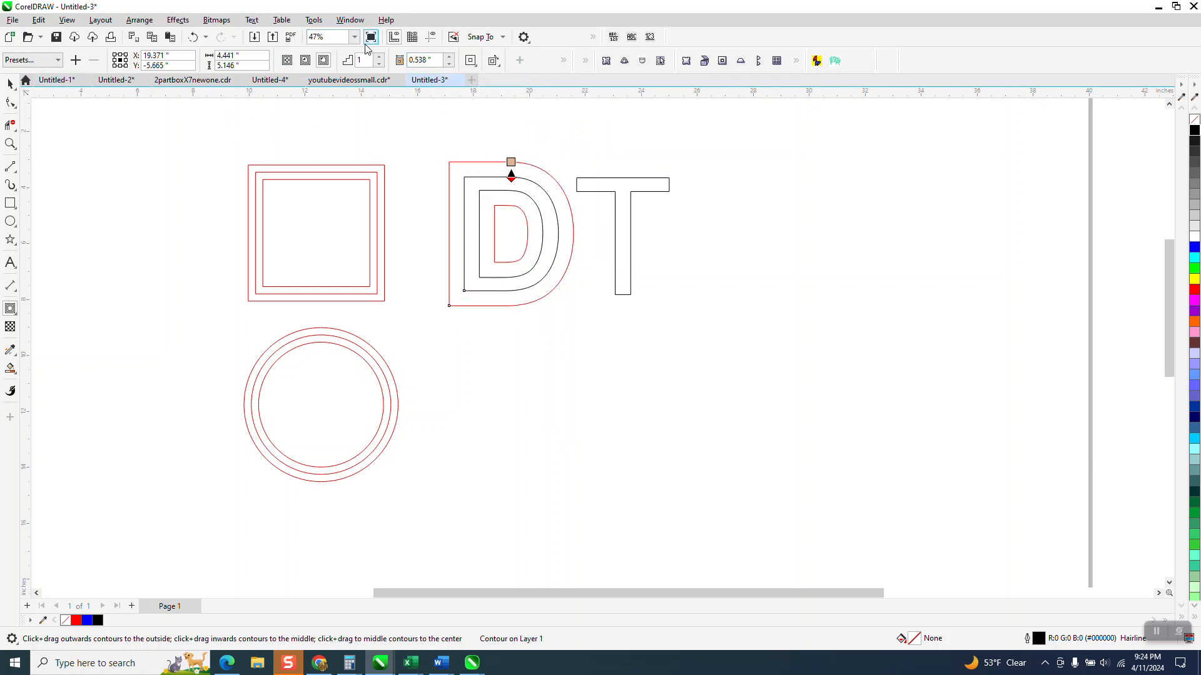
pyautogui.click(449, 64)
pyautogui.click(449, 64)
pyautogui.click(449, 64)
pyautogui.click(449, 64)
pyautogui.click(449, 64)
pyautogui.click(450, 63)
pyautogui.click(450, 63)
pyautogui.click(451, 63)
pyautogui.click(450, 63)
pyautogui.click(10, 84)
# Step: Select the letter T and move it to the right, away from the D
pyautogui.click(628, 198)
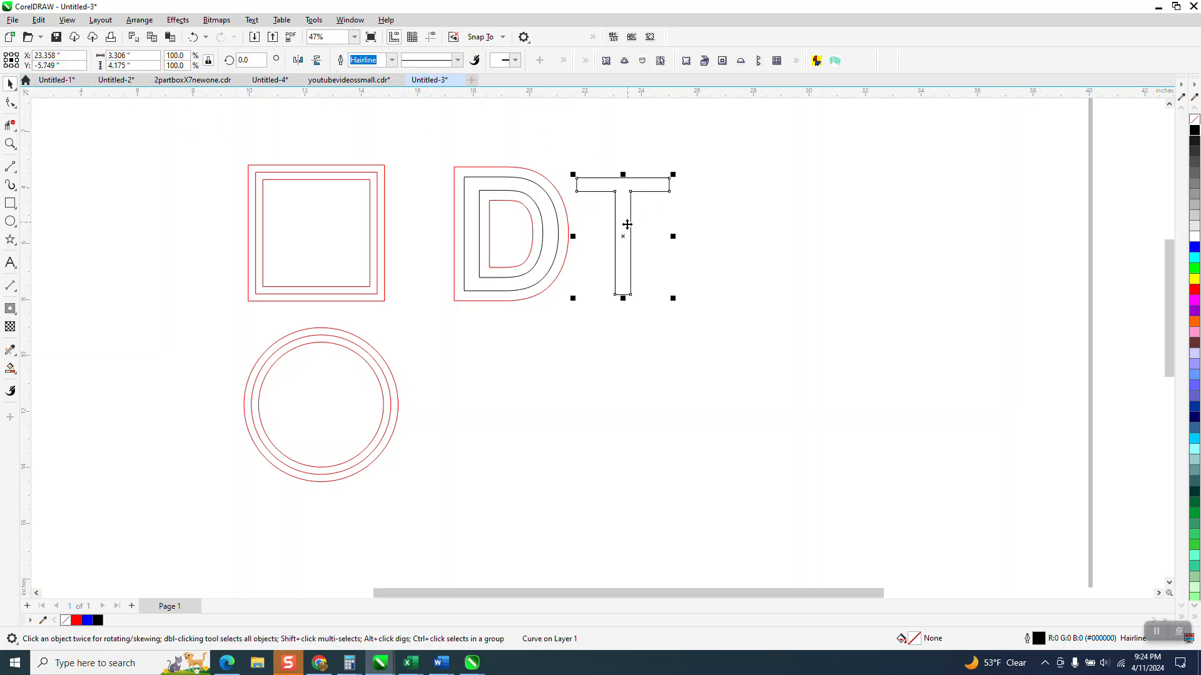
pyautogui.moveTo(625, 236); pyautogui.dragTo(669, 215)
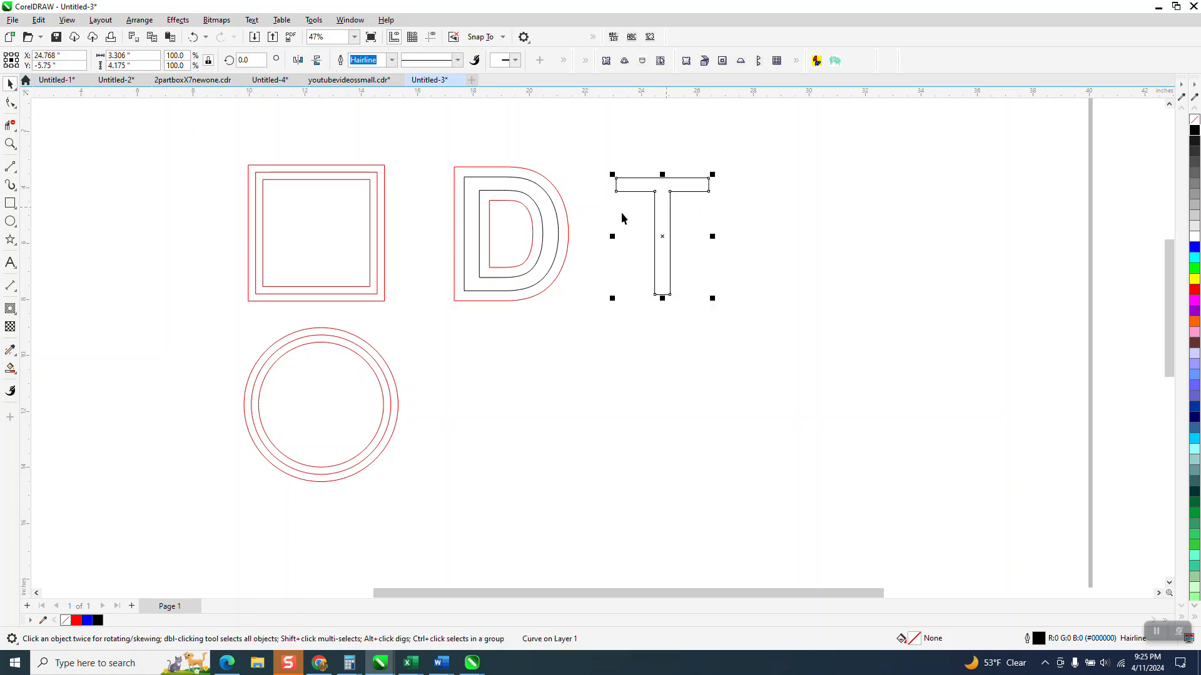
# Step: Try to copy the D's contour properties onto the T, then decline to retry
pyautogui.click(10, 309)
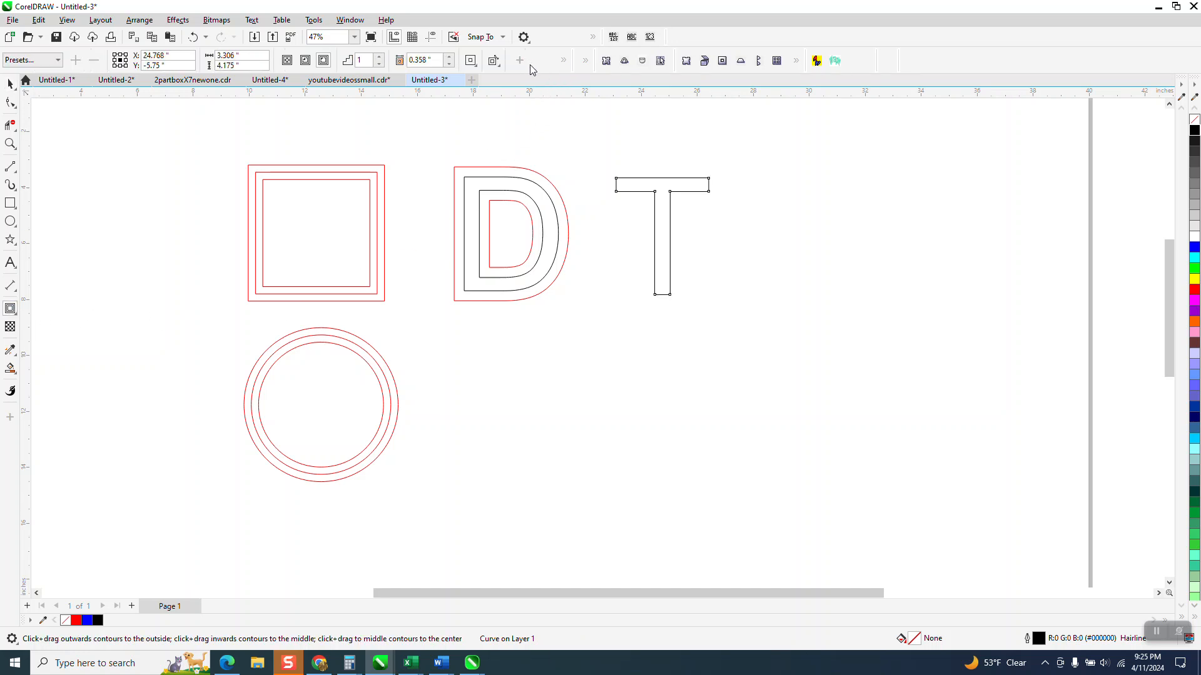
pyautogui.click(563, 62)
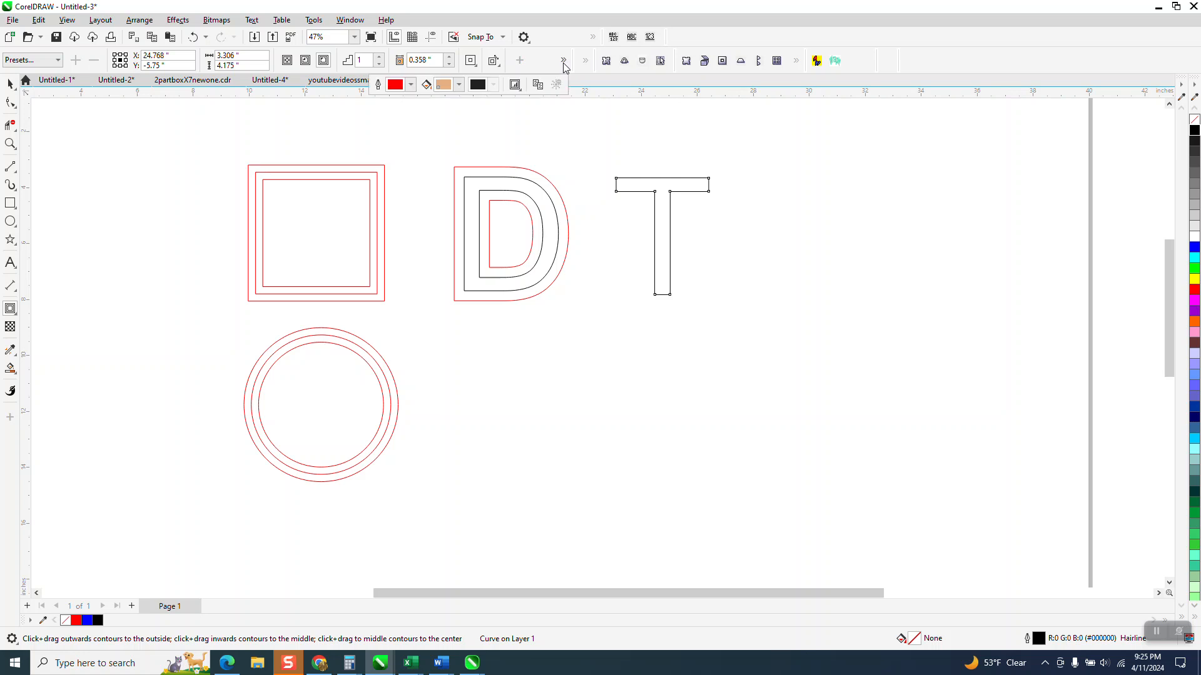
pyautogui.click(537, 85)
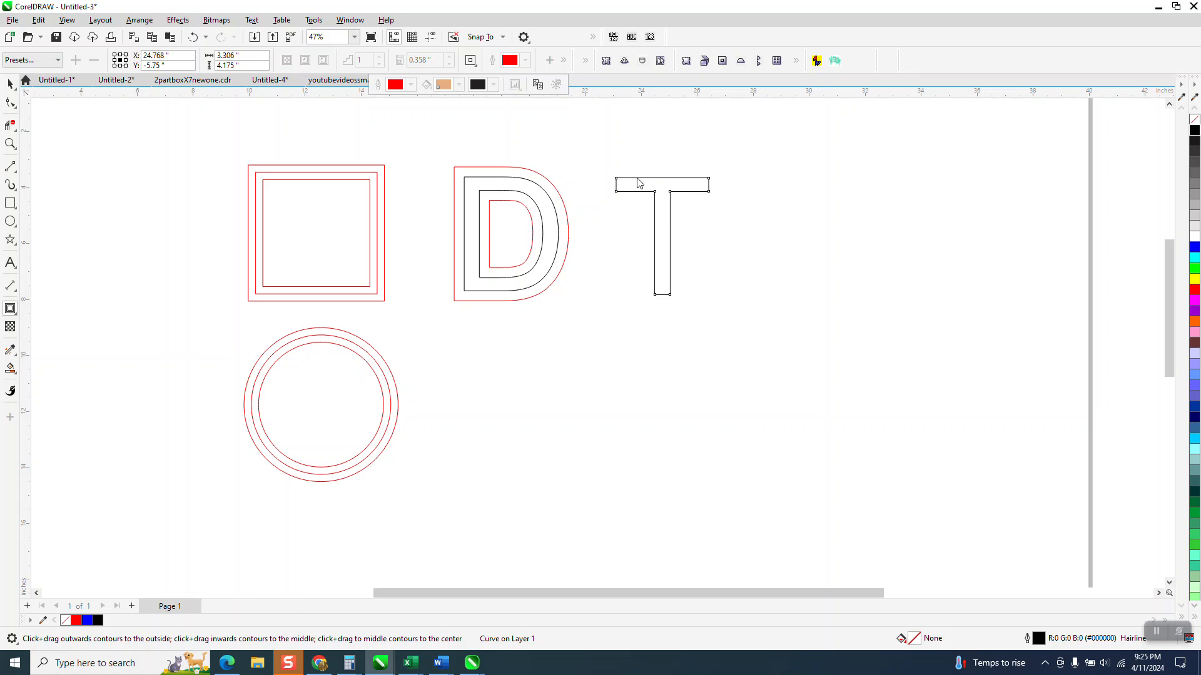
pyautogui.click(536, 189)
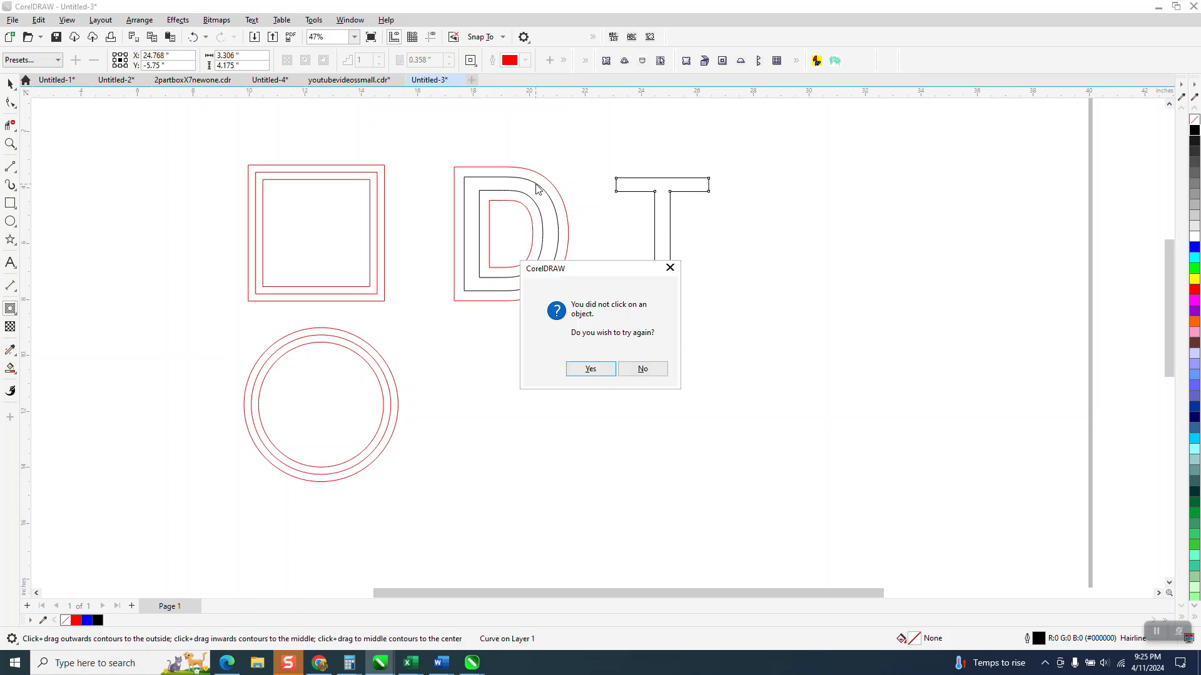
pyautogui.click(649, 375)
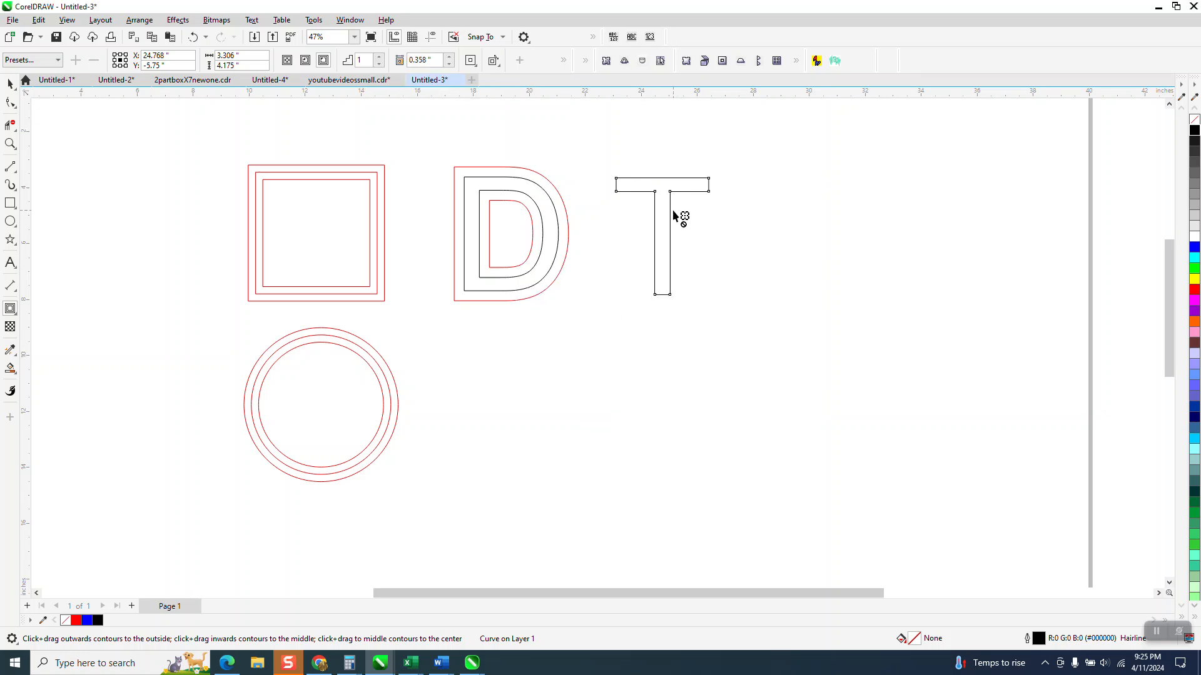
# Step: Copy the D's contour properties onto the T with the Contour tool, retrying after the first miss
pyautogui.click(10, 83)
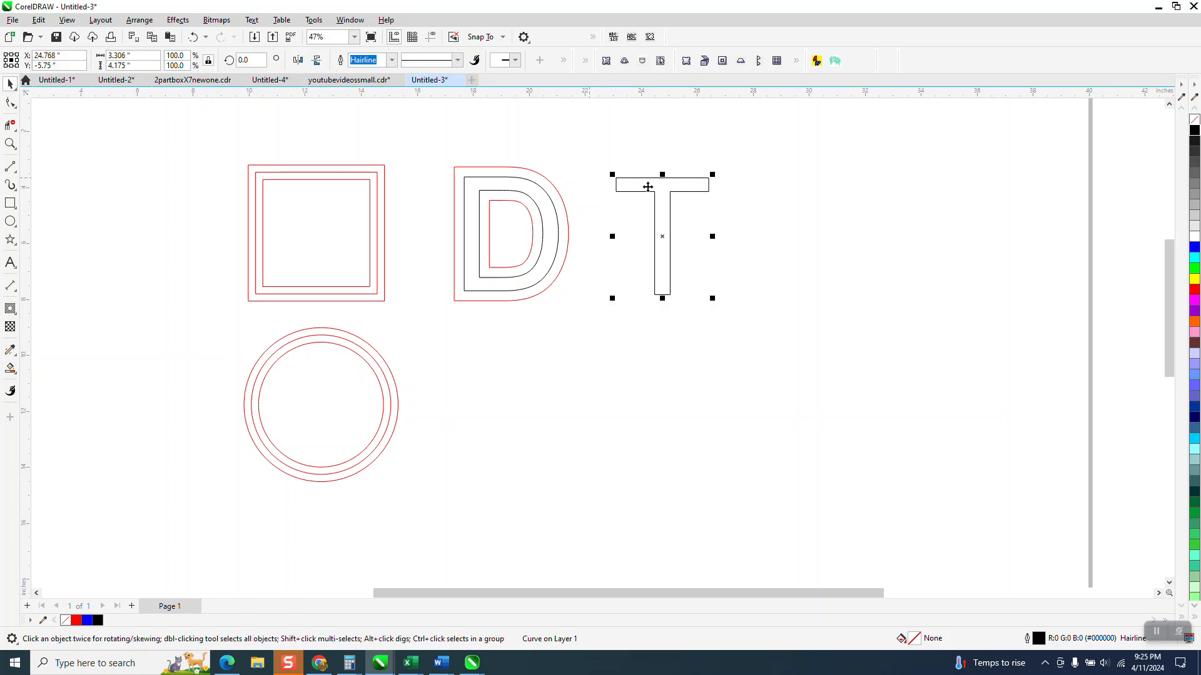
pyautogui.click(10, 308)
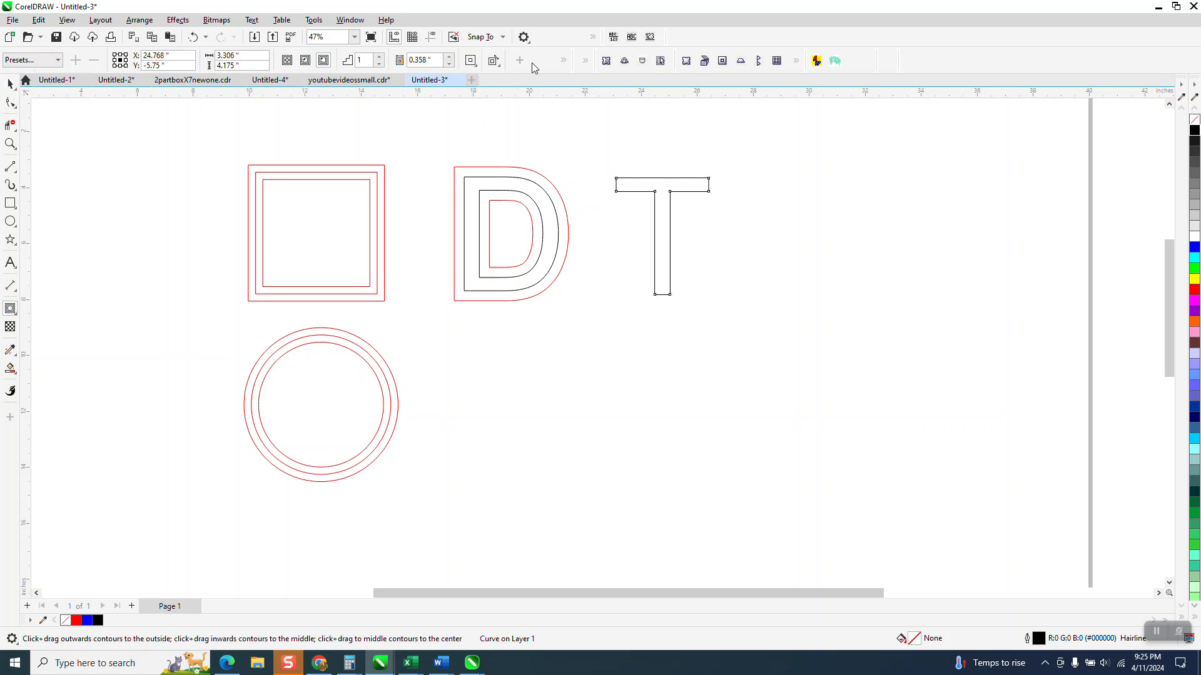
pyautogui.click(562, 62)
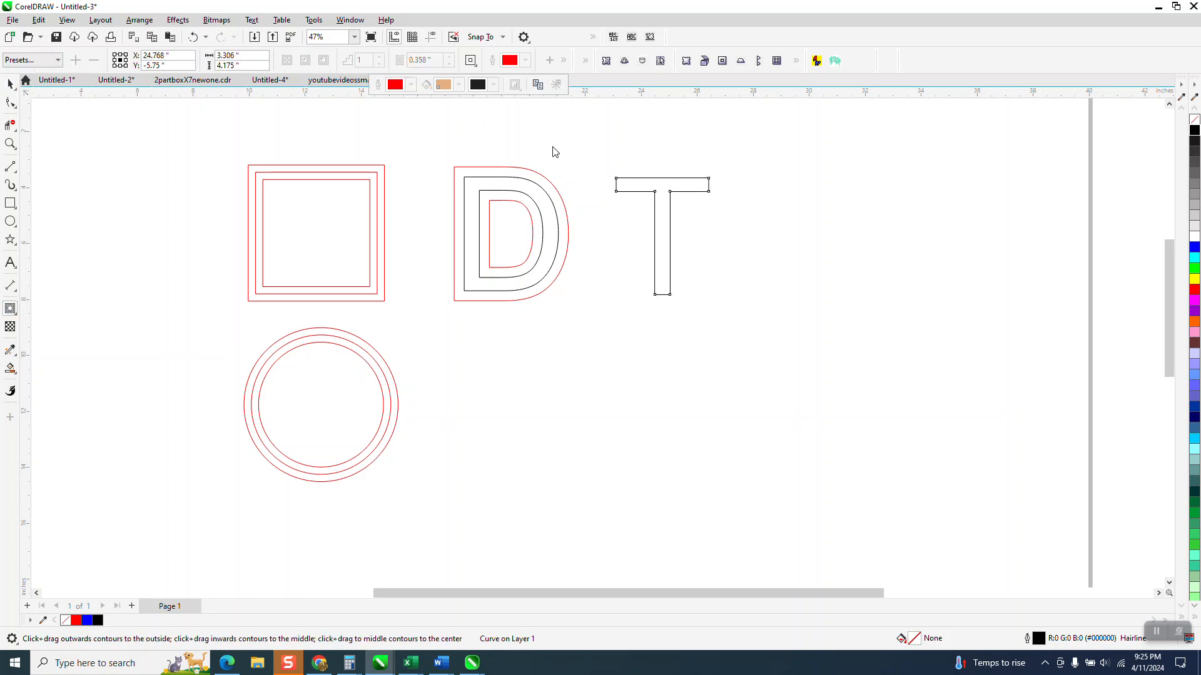
pyautogui.click(541, 194)
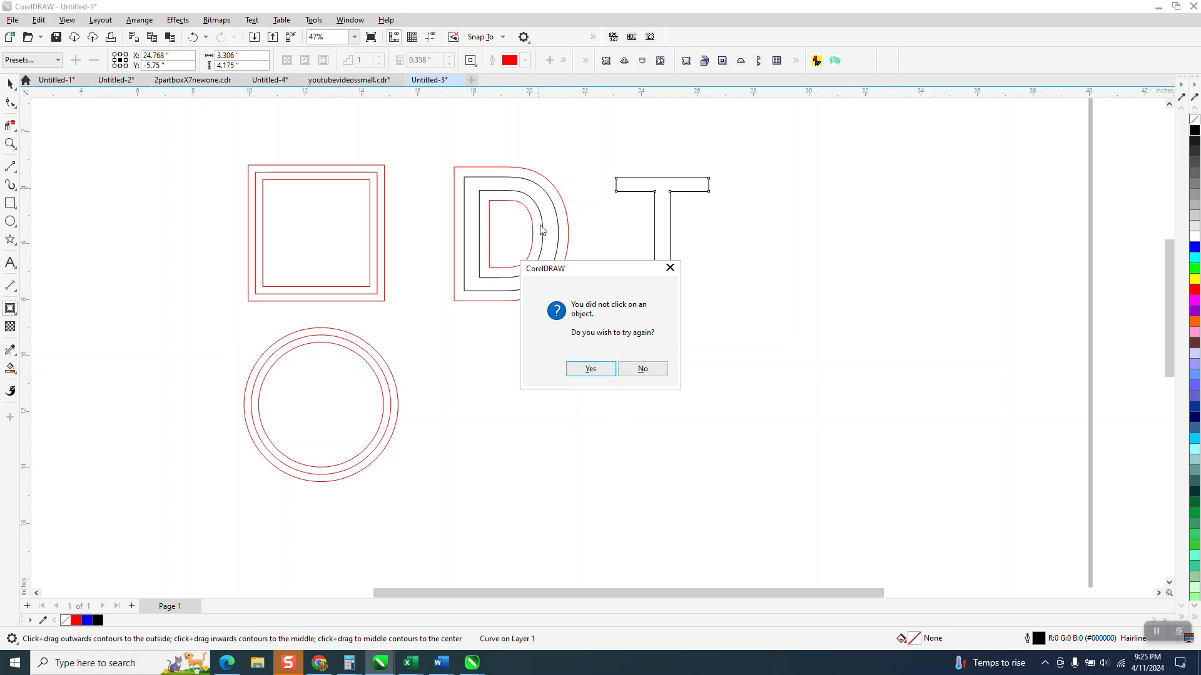
pyautogui.click(592, 368)
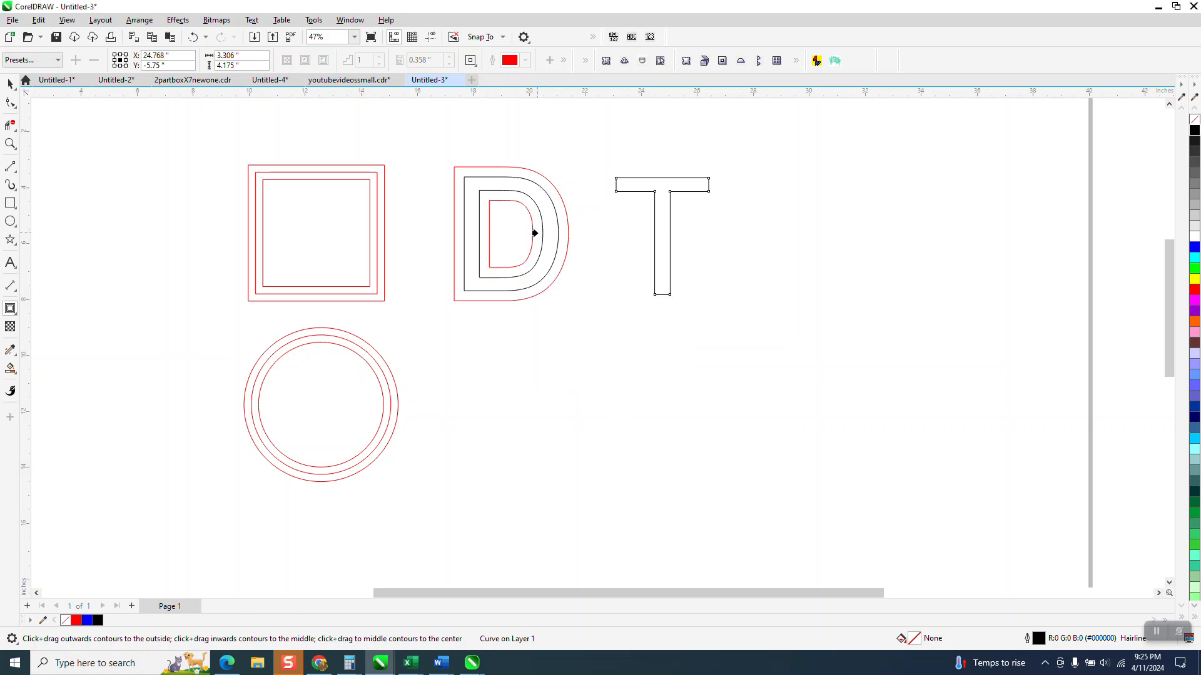
pyautogui.click(537, 233)
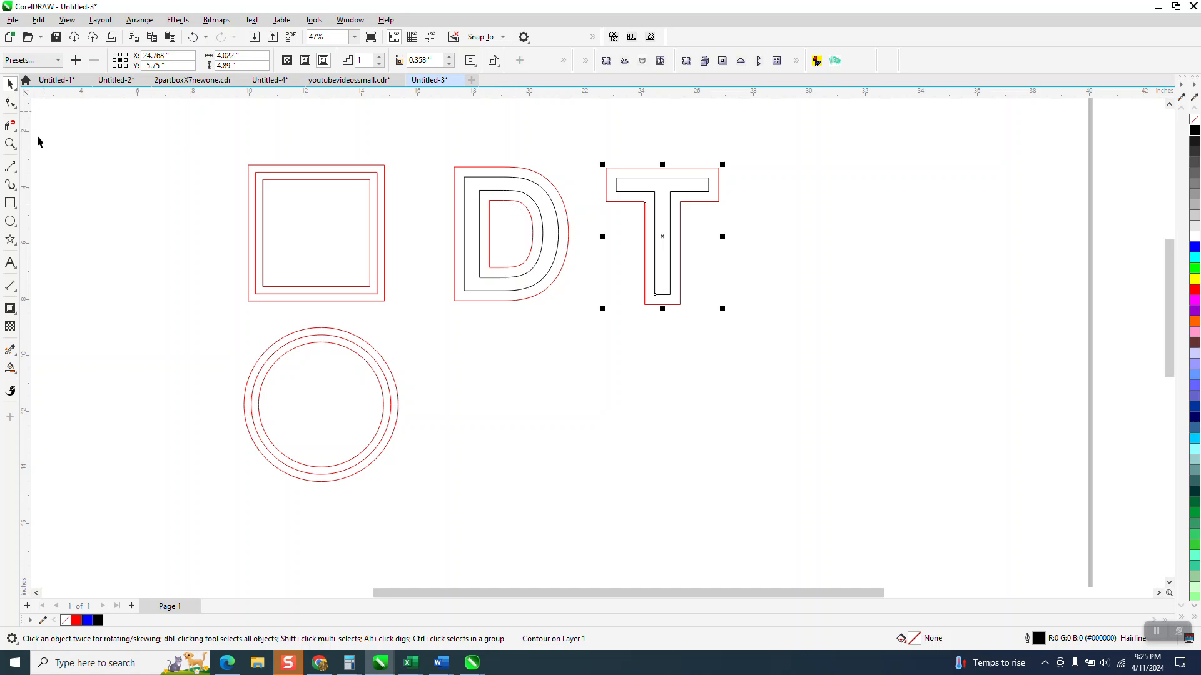
# Step: Draw a circle about 5.1 inches in diameter to the right of the T
pyautogui.click(11, 221)
pyautogui.moveTo(877, 177); pyautogui.dragTo(730, 323)
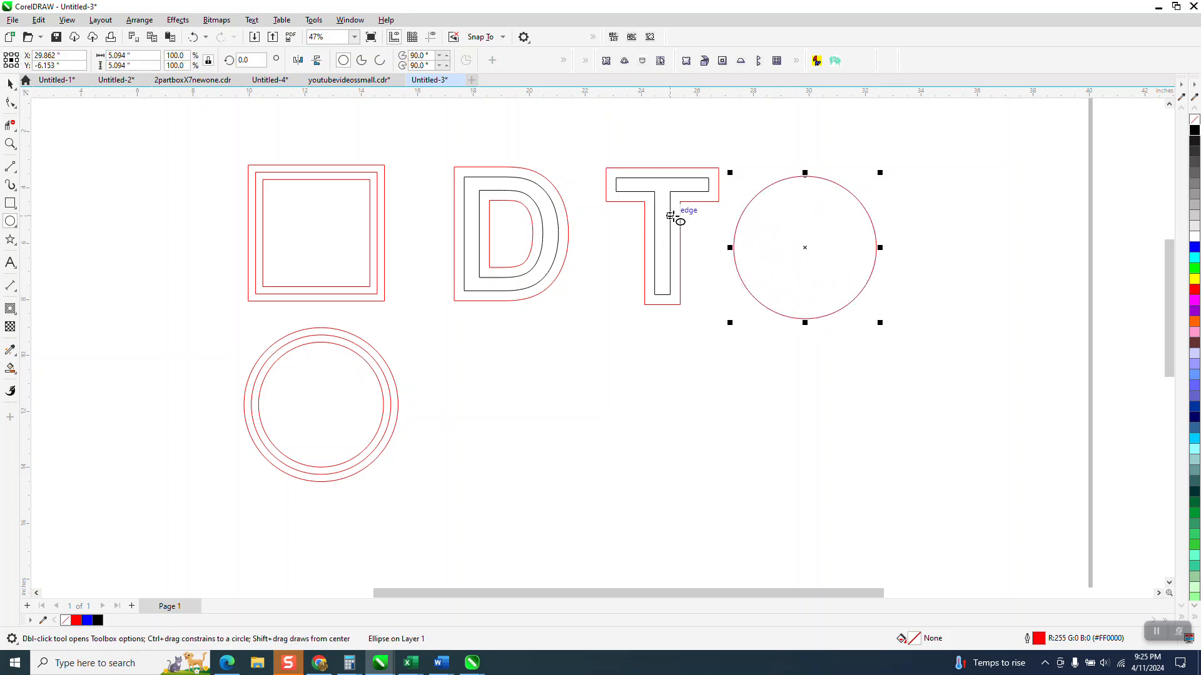
# Step: Copy the T's contour properties onto the new circle, retrying after a missed click
pyautogui.click(10, 309)
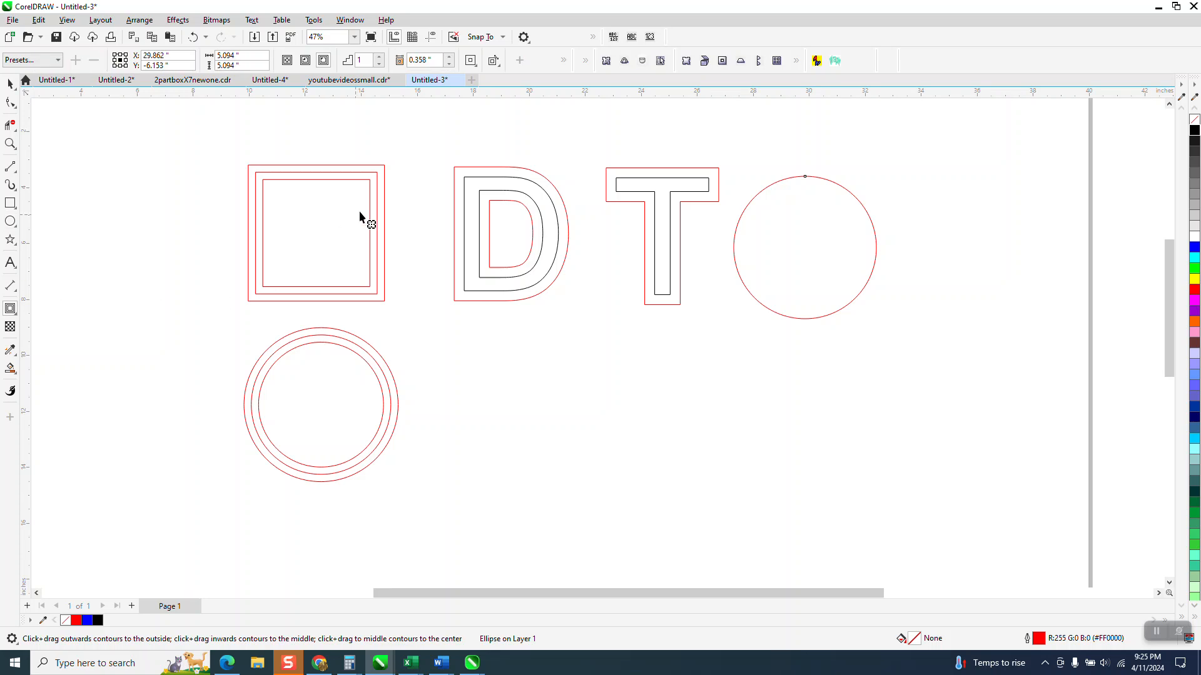
pyautogui.click(564, 61)
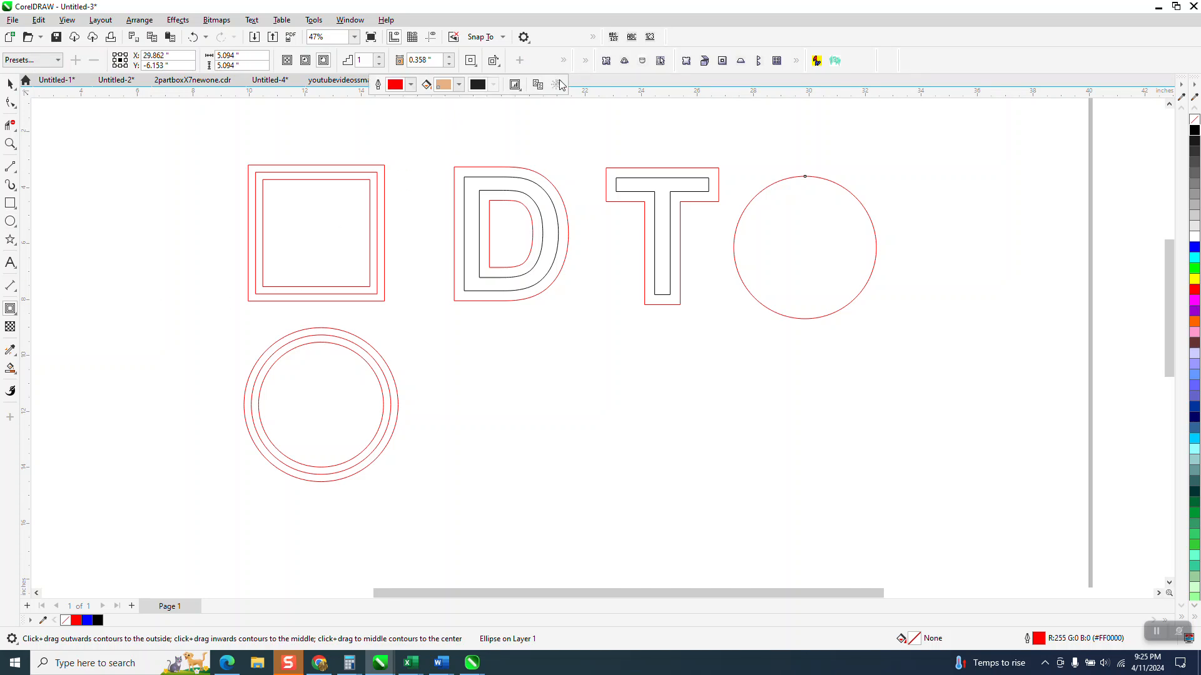
pyautogui.click(539, 86)
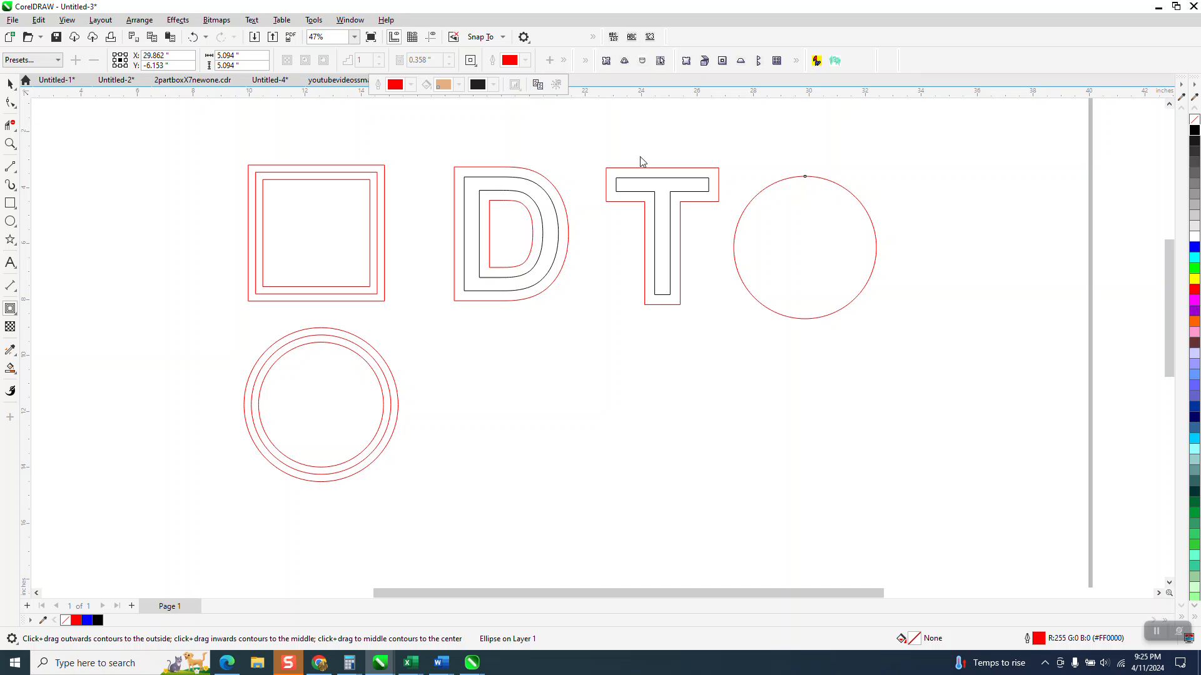
pyautogui.click(652, 182)
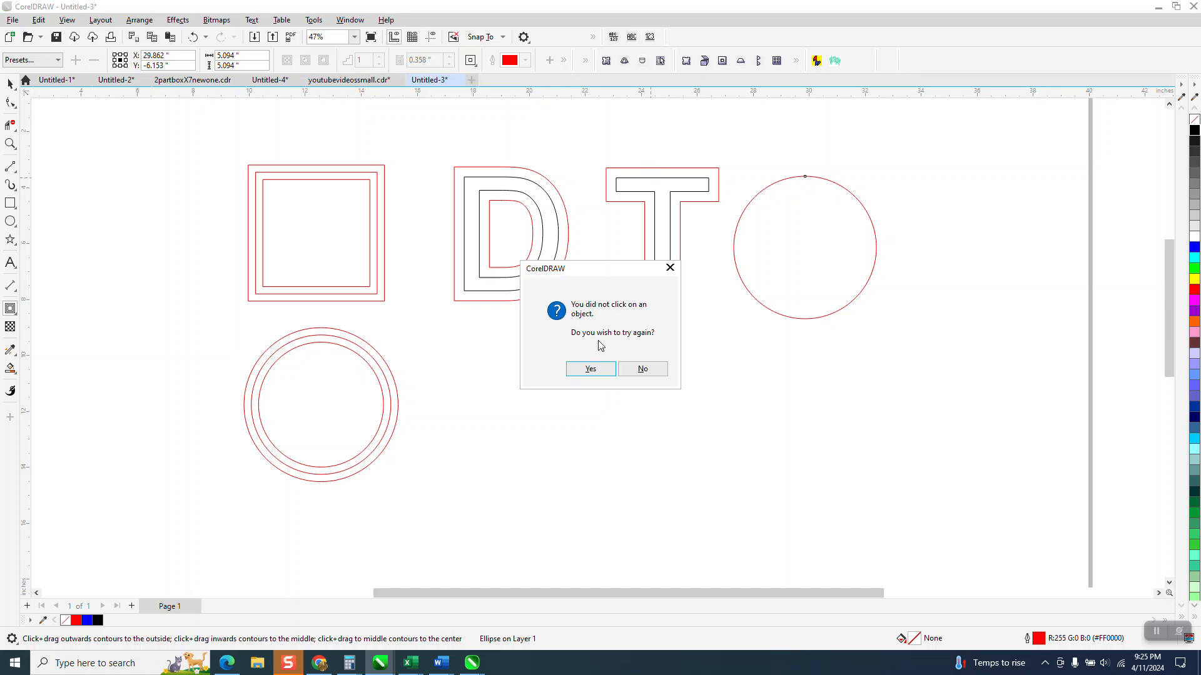
pyautogui.click(593, 368)
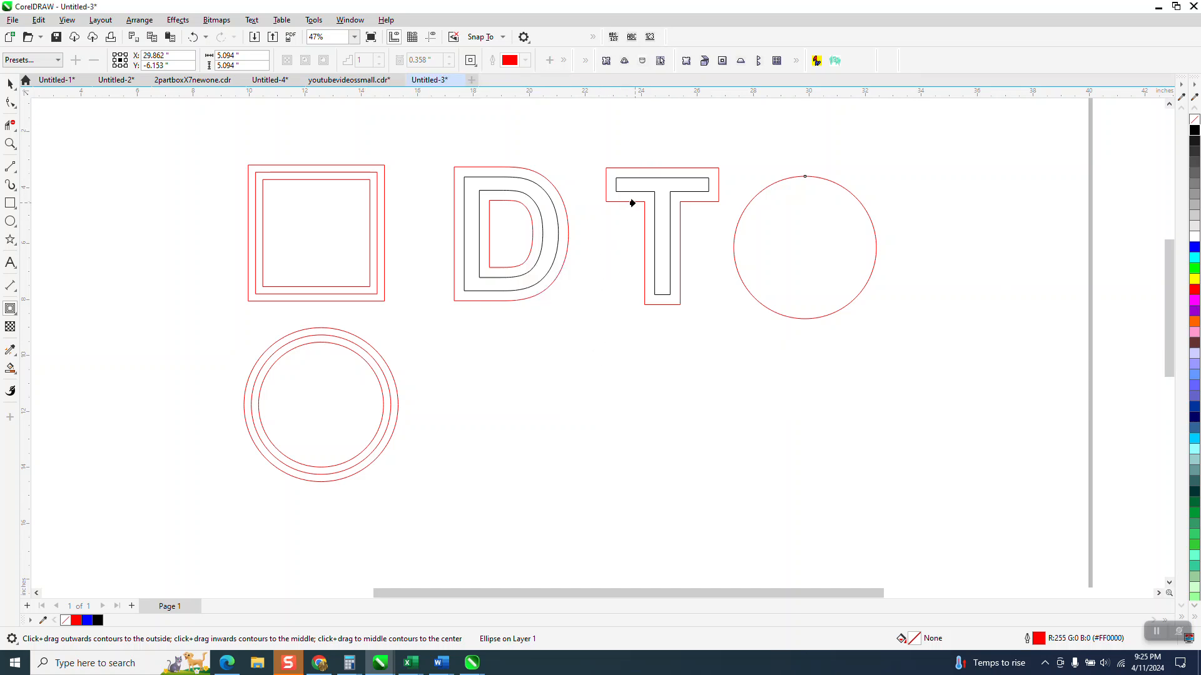
pyautogui.click(632, 202)
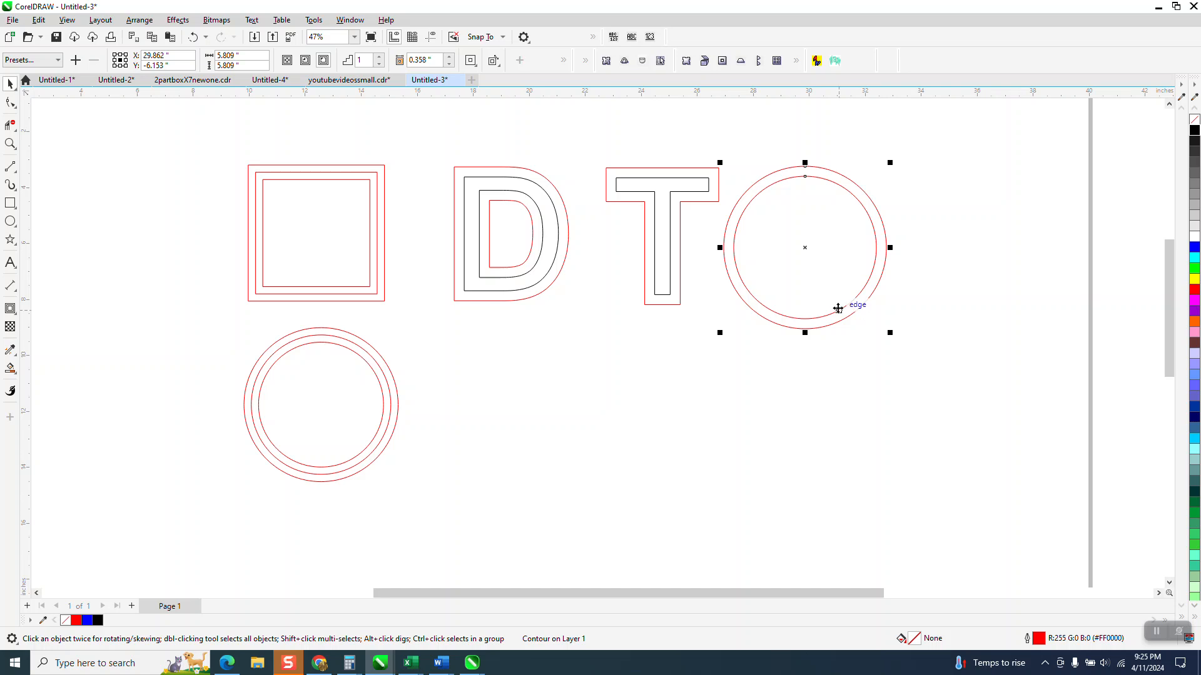
# Step: Zoom in and measure the T's and circle's contour offsets with parallel dimensions
pyautogui.click(10, 145)
pyautogui.moveTo(673, 160); pyautogui.dragTo(969, 372)
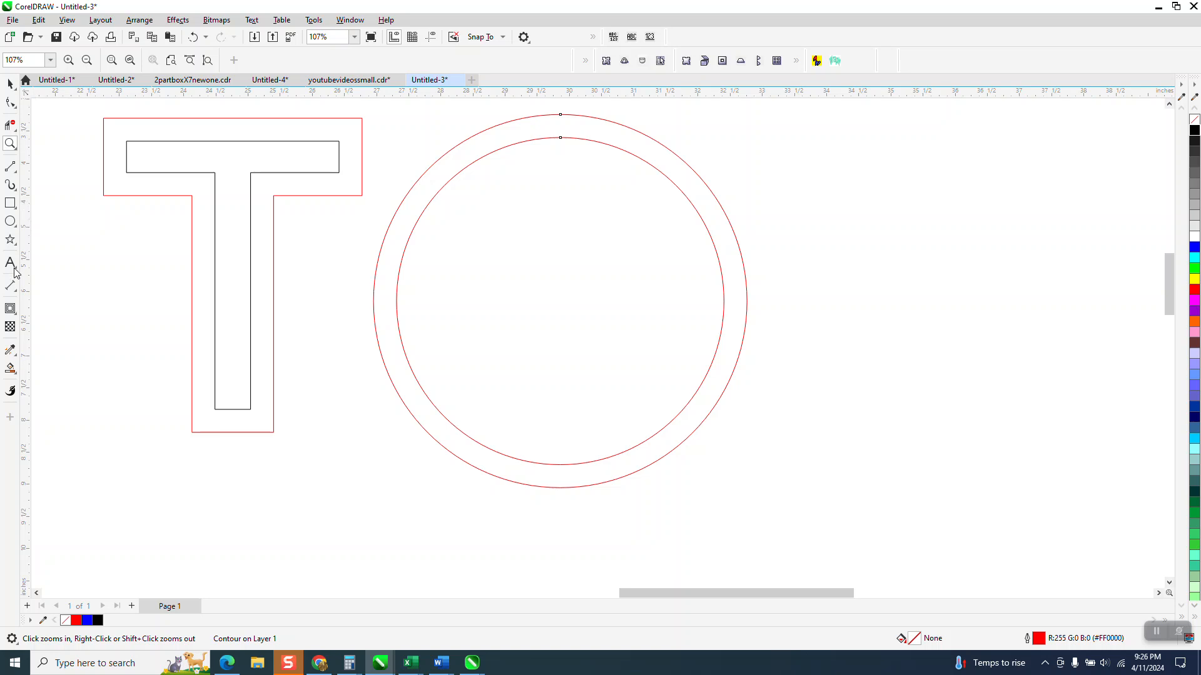
pyautogui.click(12, 288)
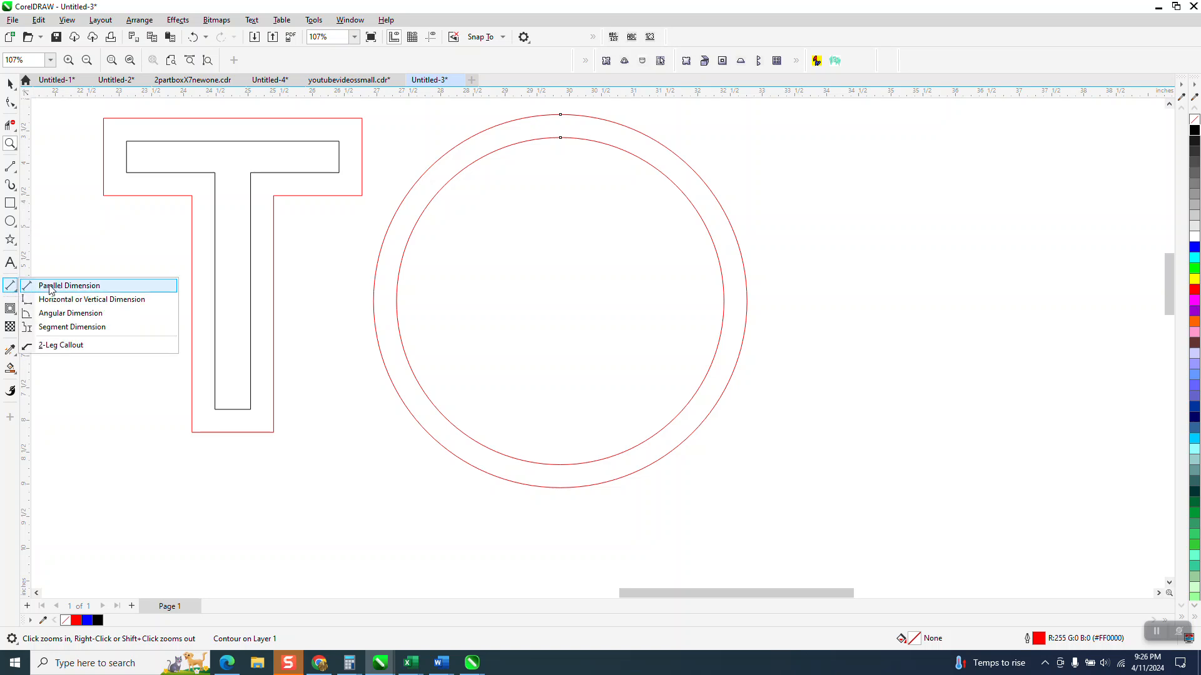
pyautogui.click(119, 285)
pyautogui.moveTo(362, 154); pyautogui.dragTo(342, 154)
pyautogui.click(342, 154)
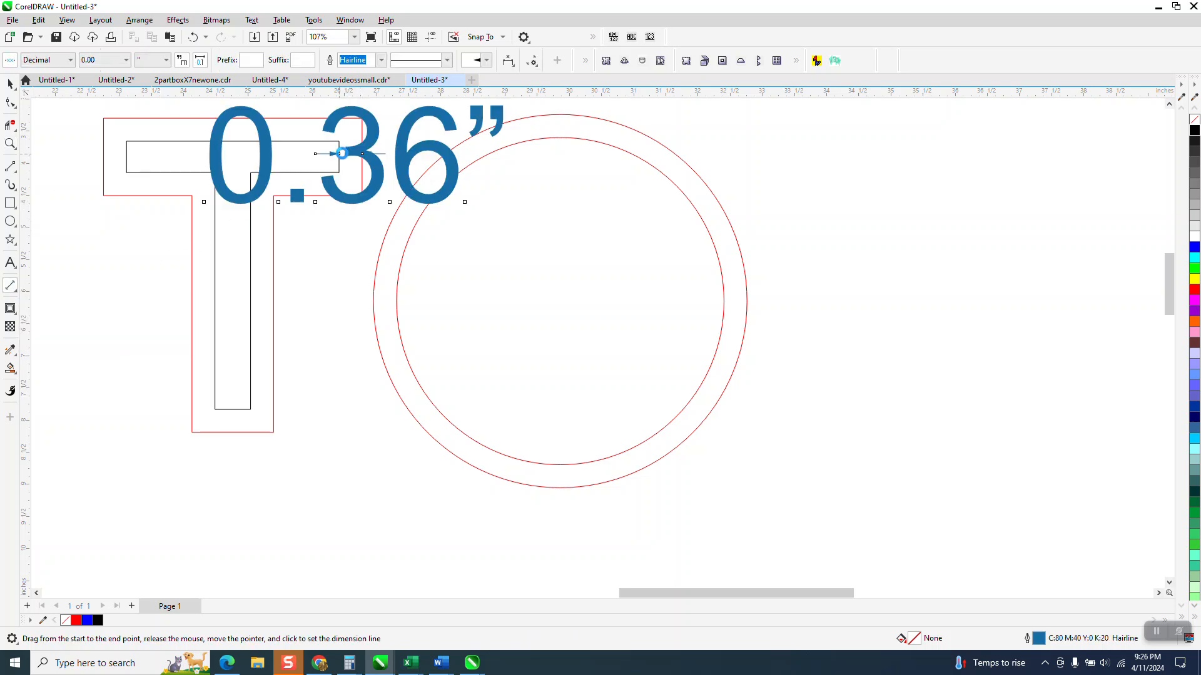
pyautogui.moveTo(731, 369); pyautogui.dragTo(714, 363)
pyautogui.click(714, 362)
pyautogui.scroll(-5, 609, 359)
pyautogui.scroll(-1, 610, 359)
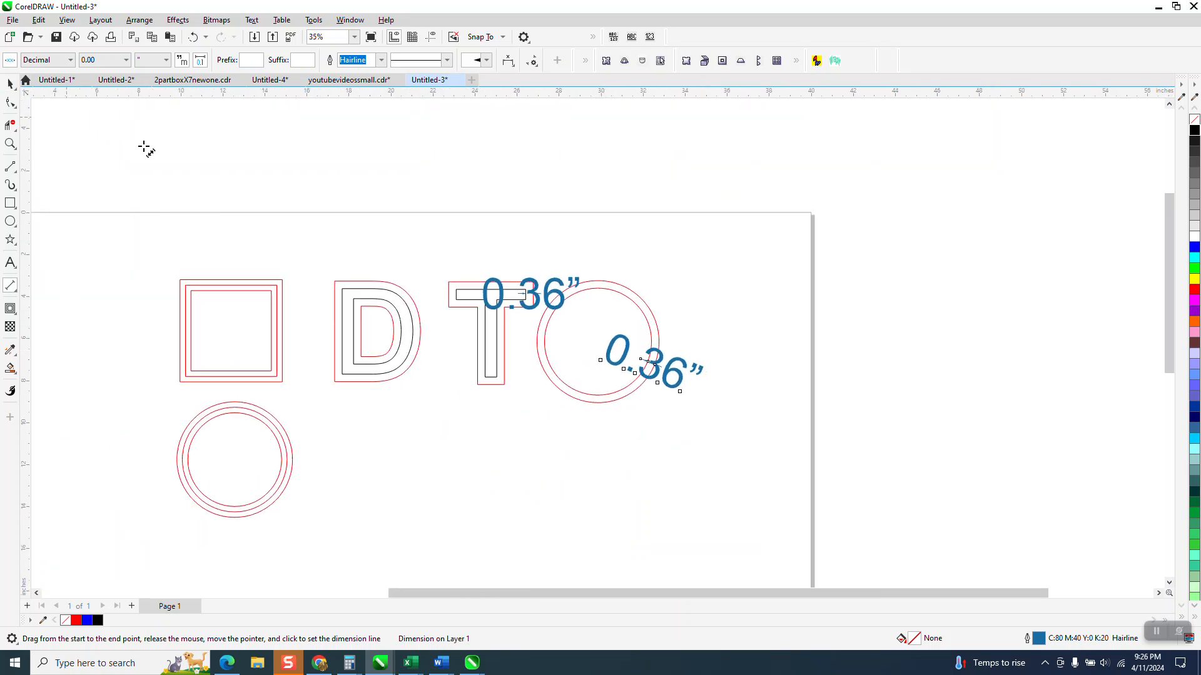
# Step: Undo the two dimensions and the circle's contour
pyautogui.click(192, 38)
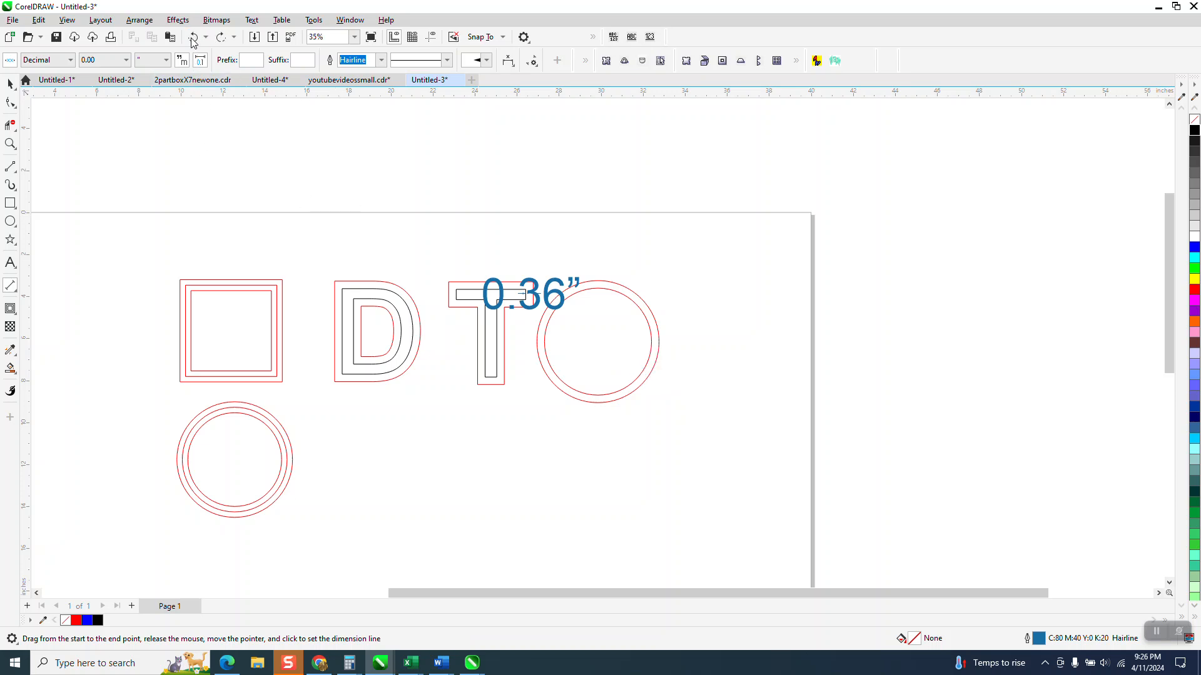
pyautogui.click(192, 39)
pyautogui.click(192, 39)
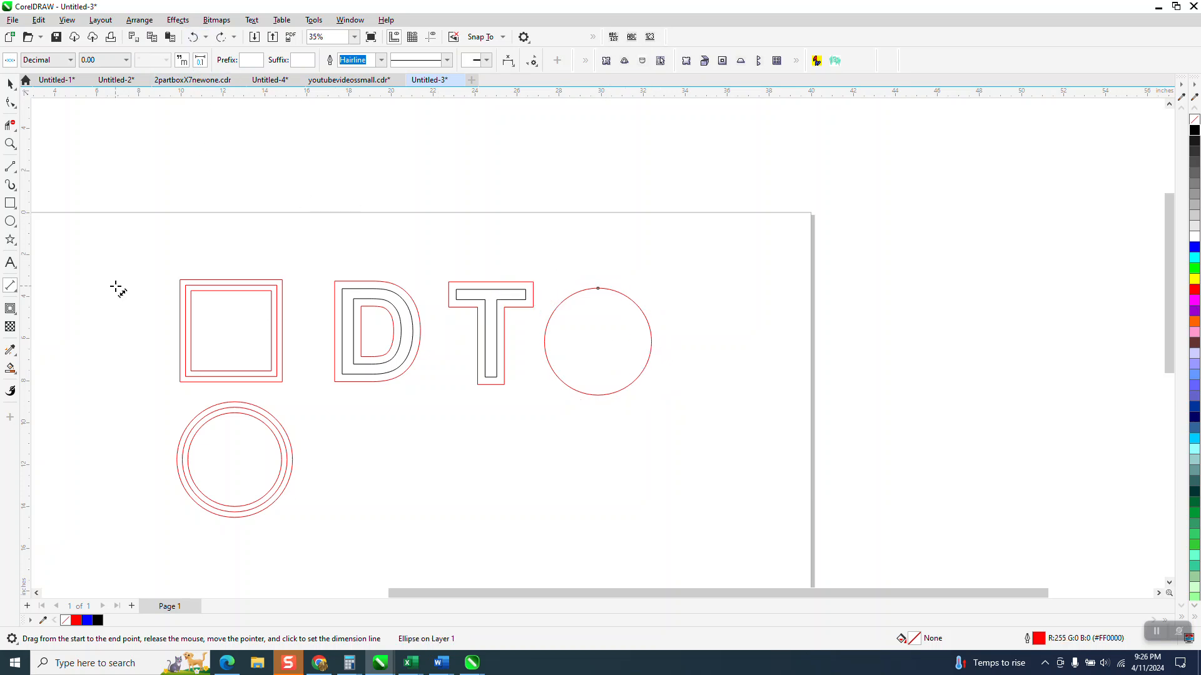
# Step: Duplicate the circle and move the copy to the right of it
pyautogui.click(10, 83)
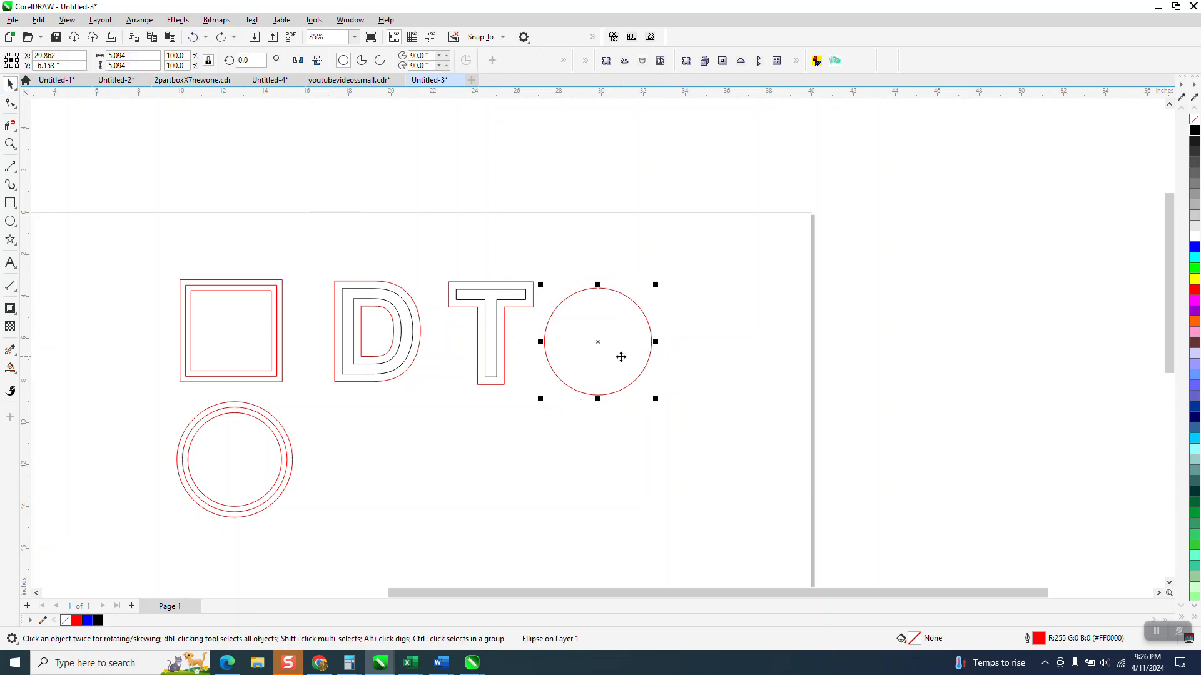
pyautogui.click(621, 357)
pyautogui.press('KP_Add')
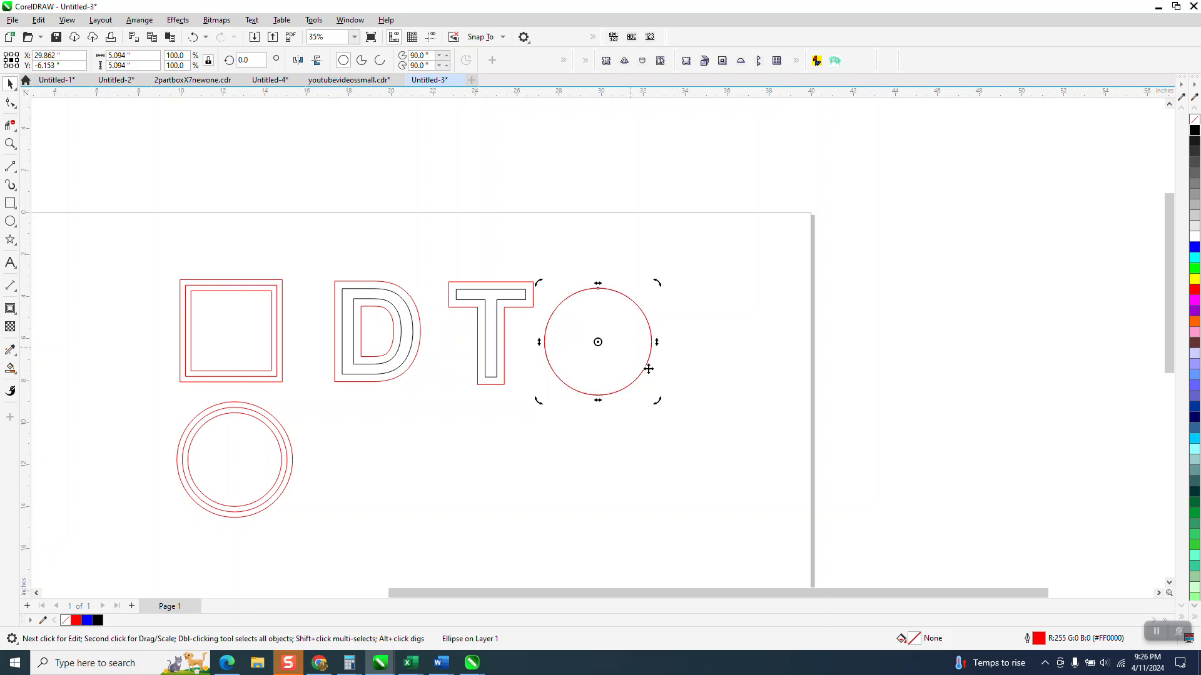
pyautogui.click(638, 361)
pyautogui.moveTo(597, 344); pyautogui.dragTo(724, 340)
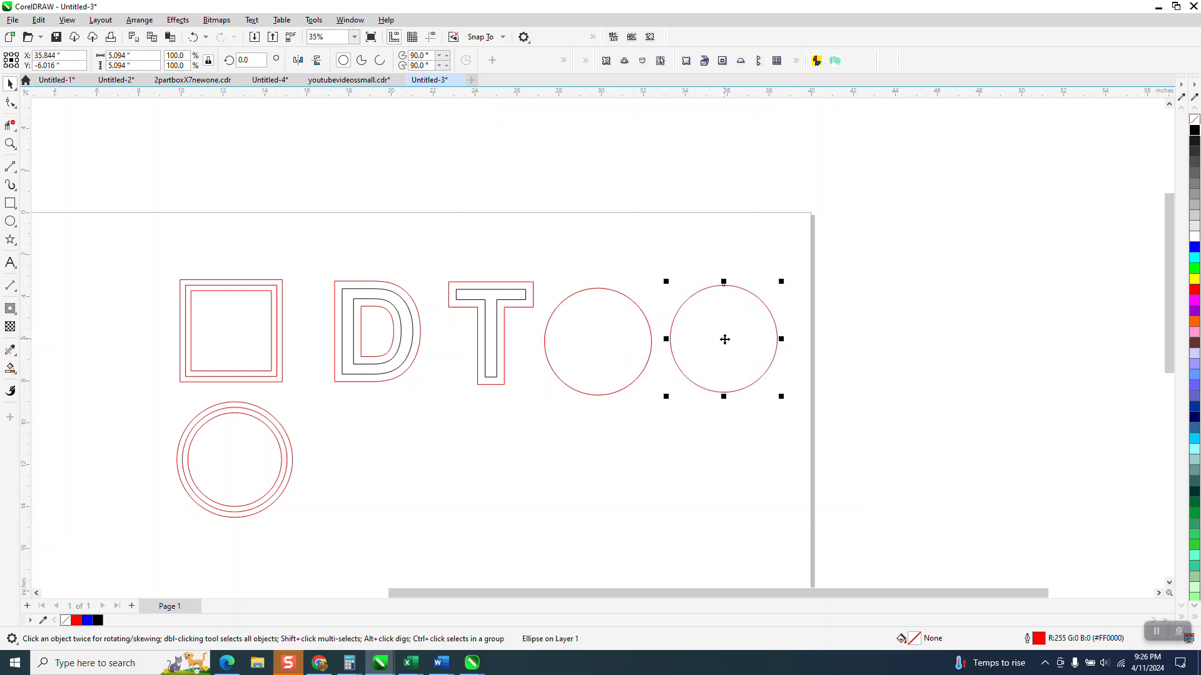
# Step: Scale the copy down to about 87% and repeat the duplicate to make a third, smaller circle
pyautogui.moveTo(781, 281); pyautogui.dragTo(767, 296)
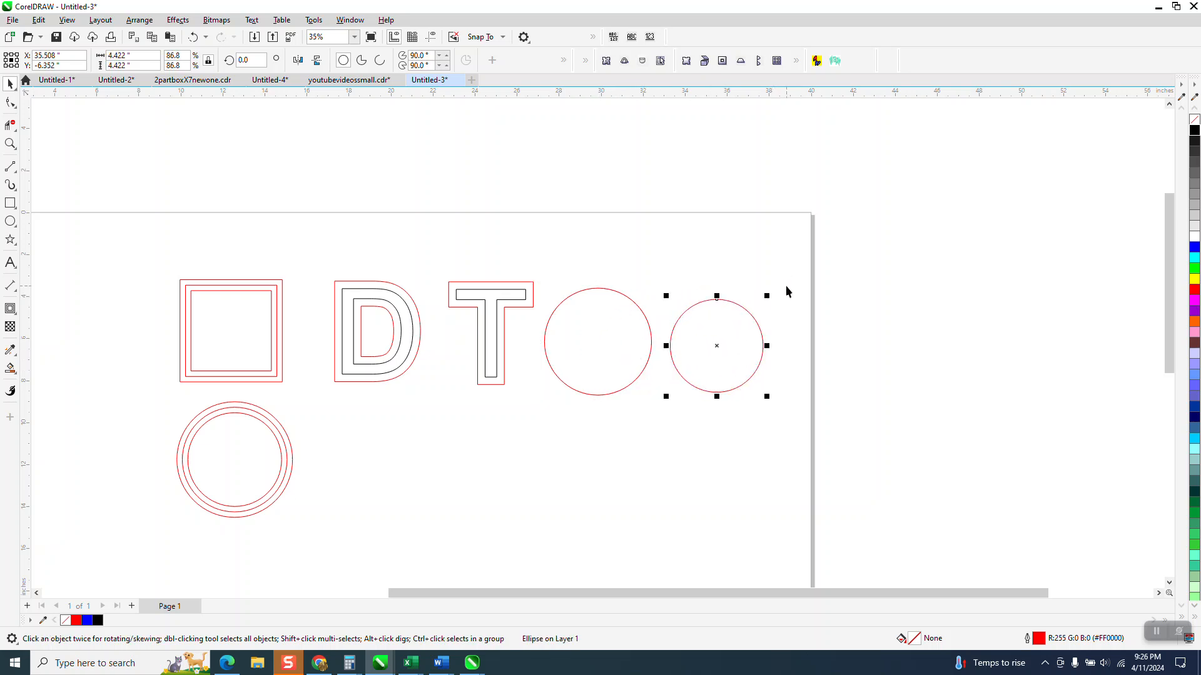
pyautogui.hotkey('ctrl', 'd')
# Step: Open the Contour docker for the first plain circle and apply a one-step contour with a 0.25 inch offset
pyautogui.click(548, 321)
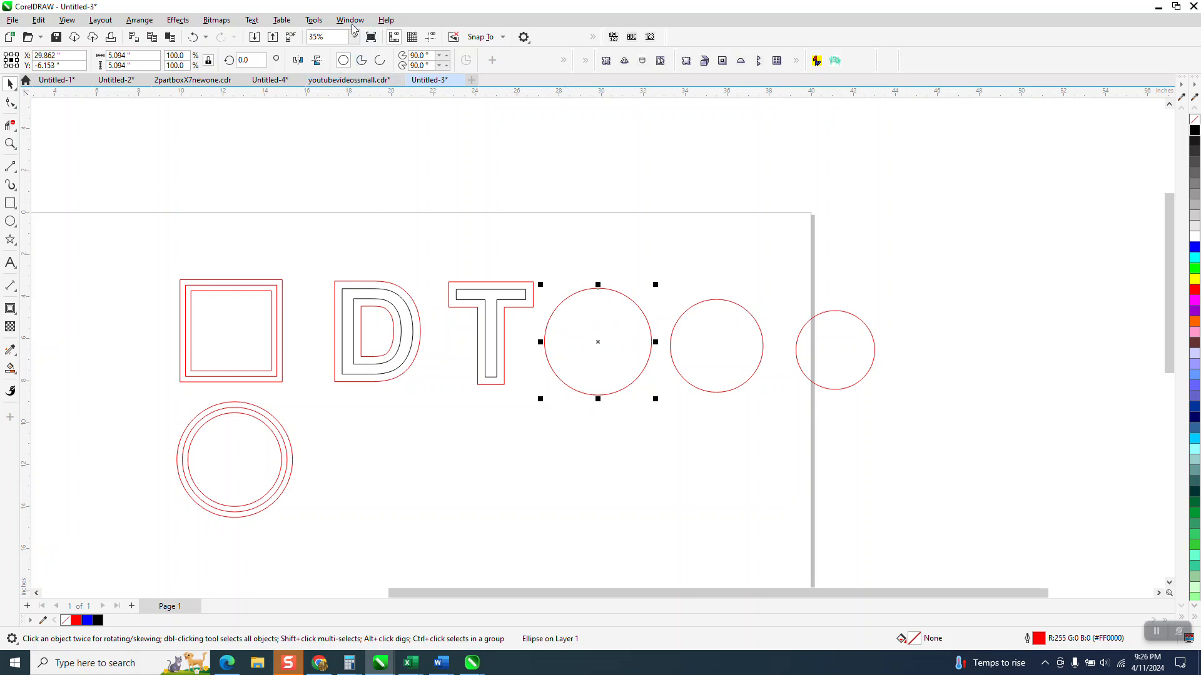
pyautogui.click(184, 22)
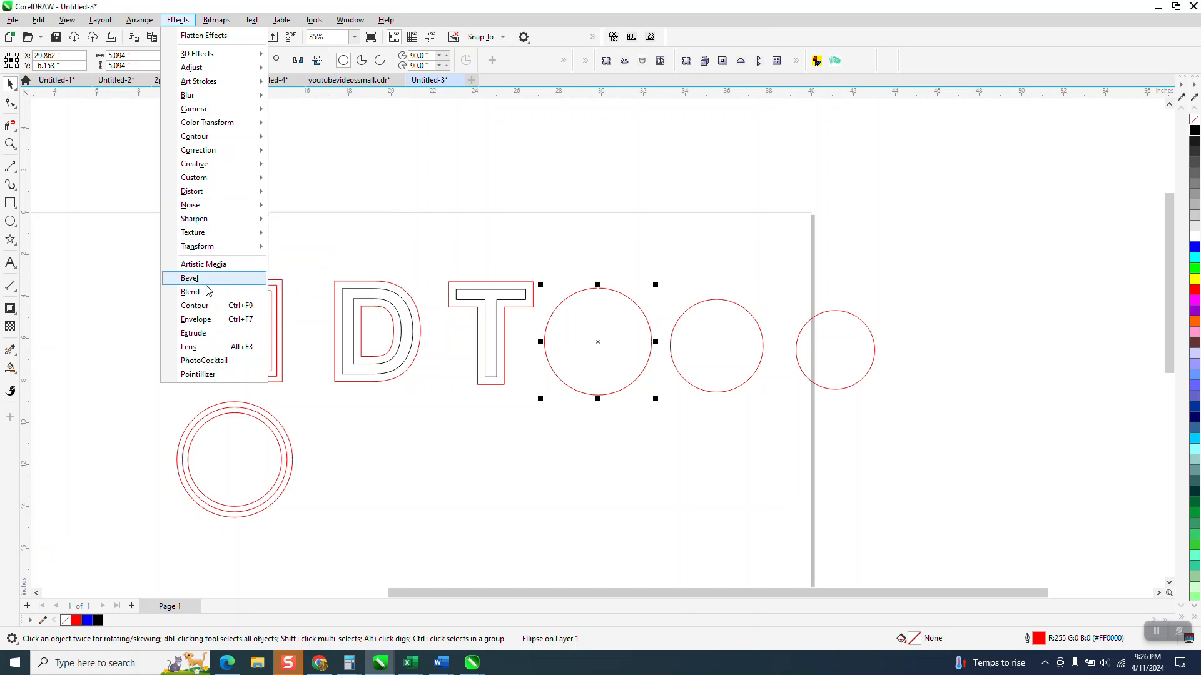
pyautogui.click(208, 307)
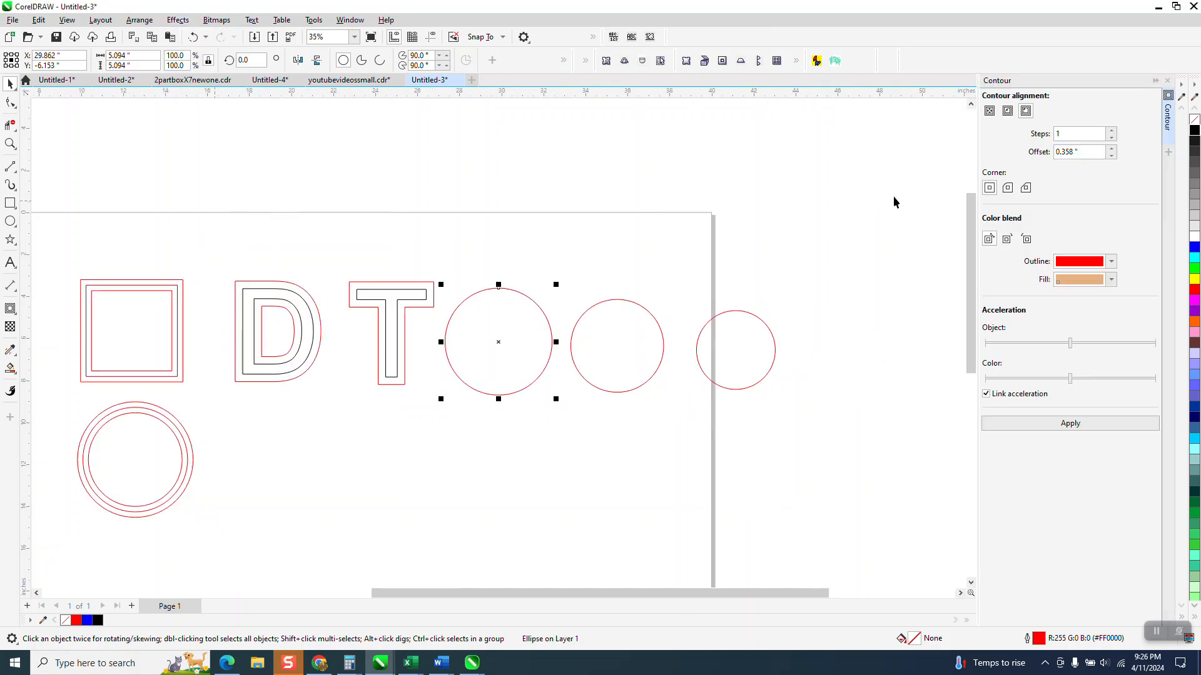
pyautogui.doubleClick(1077, 151)
pyautogui.write('.2')
pyautogui.click(1088, 431)
# Step: Apply the same contour to the second and third circles
pyautogui.click(662, 350)
pyautogui.click(1086, 424)
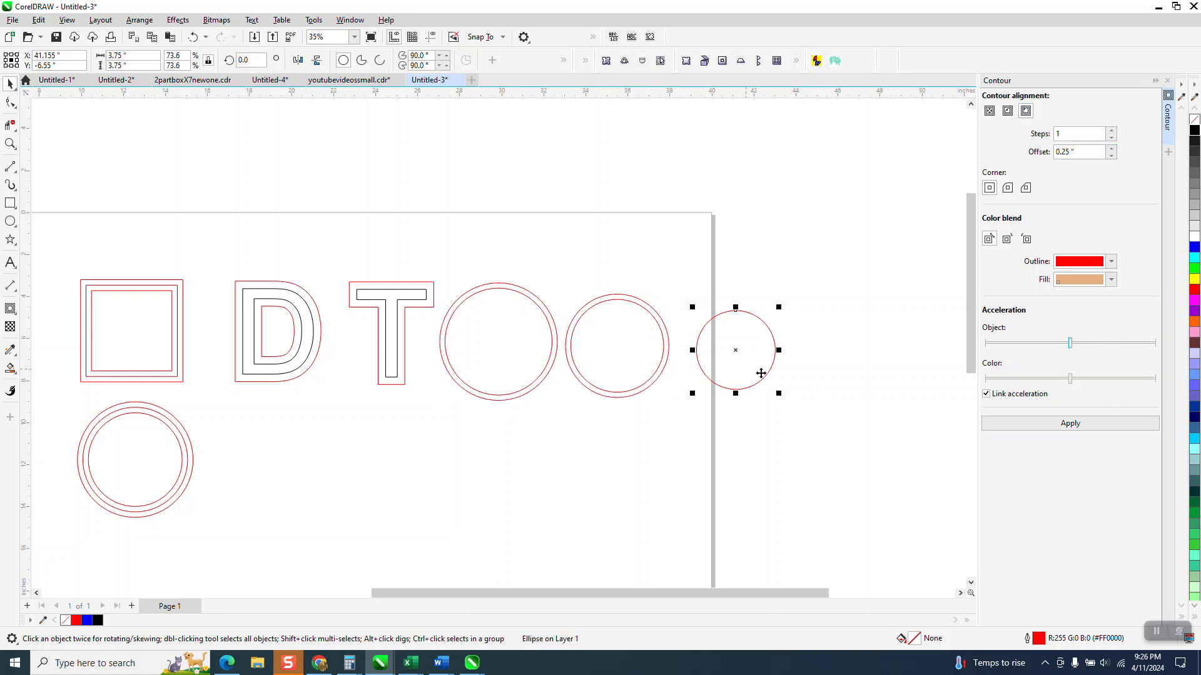
pyautogui.click(1068, 426)
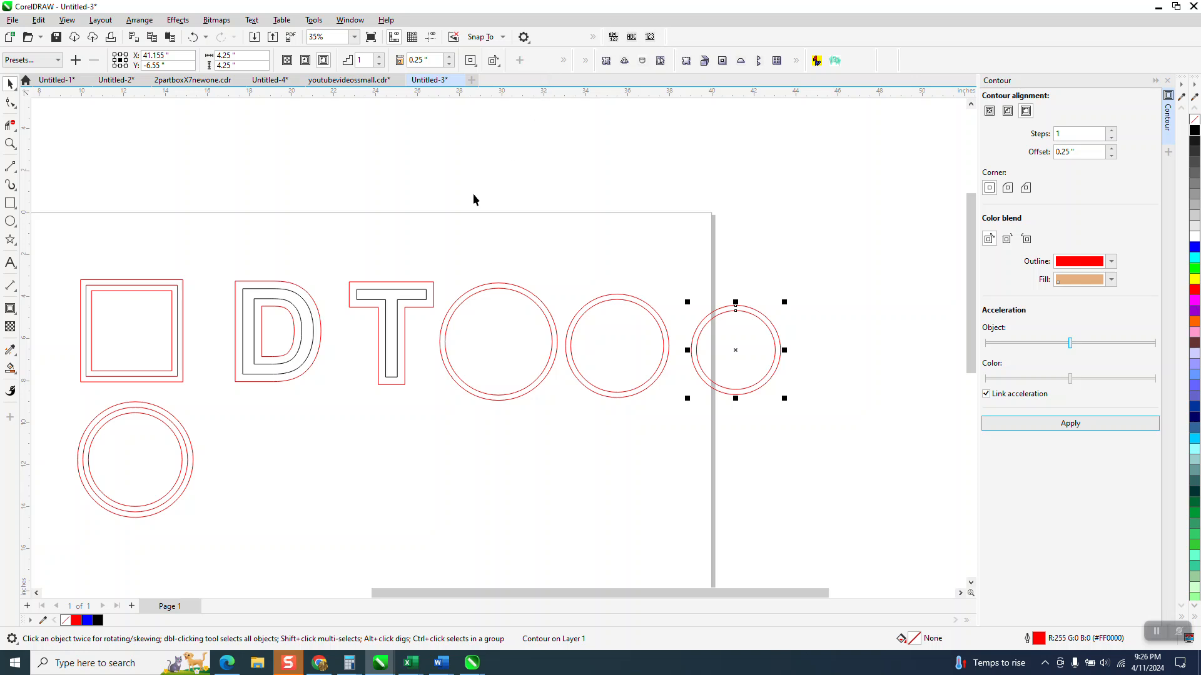
pyautogui.scroll(-1, 434, 250)
pyautogui.click(11, 144)
pyautogui.moveTo(109, 234); pyautogui.dragTo(823, 461)
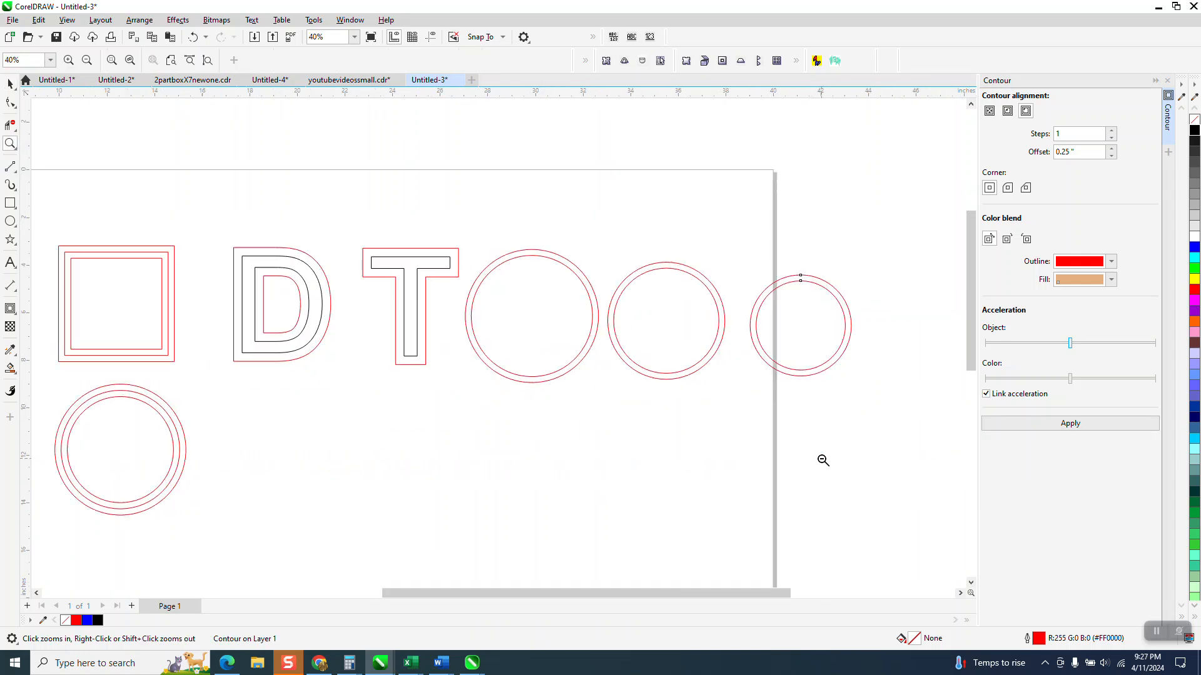